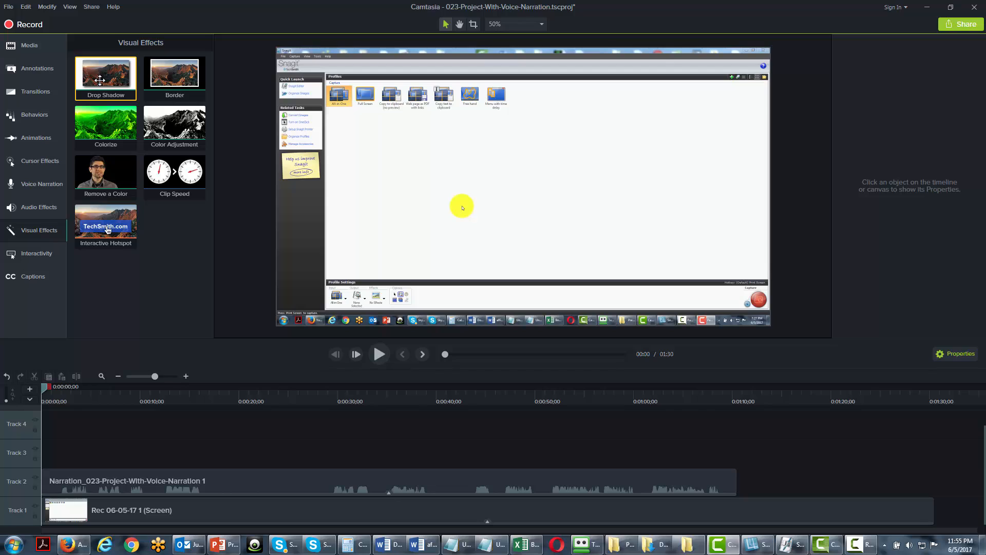
Add the red speech-bubble callout over the recording on the canvas and extend its clip to about 13 seconds
{"action": "left_click", "coordinate": [42, 68]}
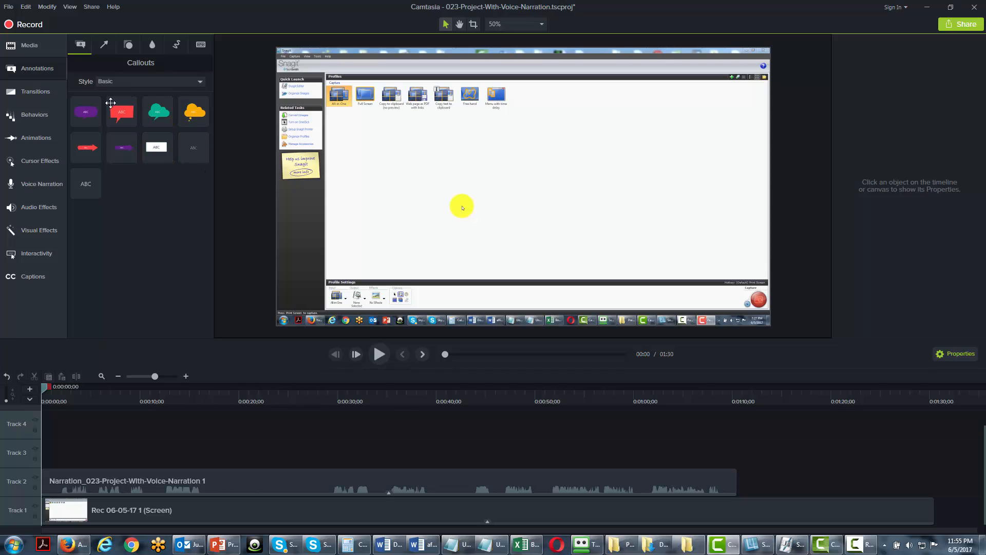
{"action": "left_click_drag", "start_coordinate": [117, 111], "coordinate": [545, 169]}
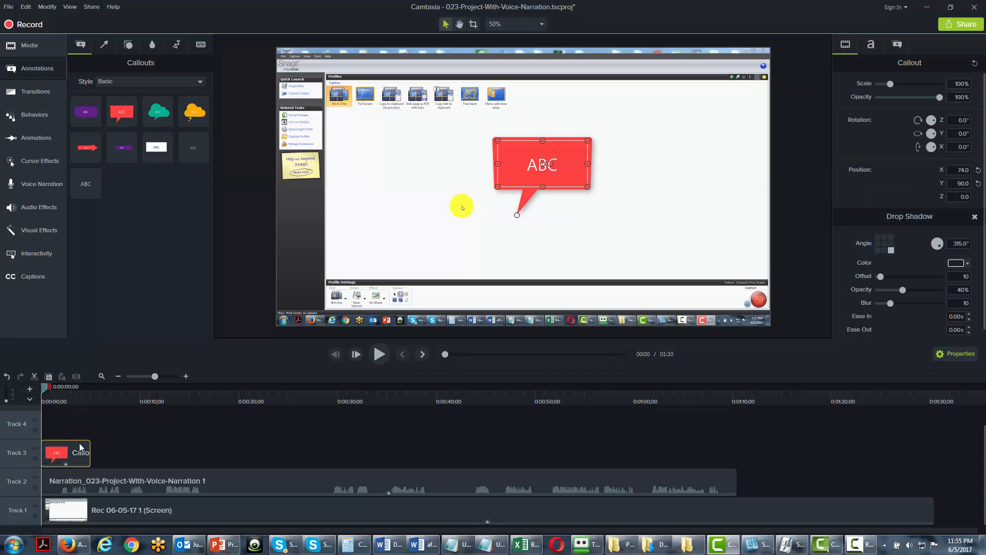
{"action": "left_click_drag", "start_coordinate": [90, 452], "coordinate": [174, 452]}
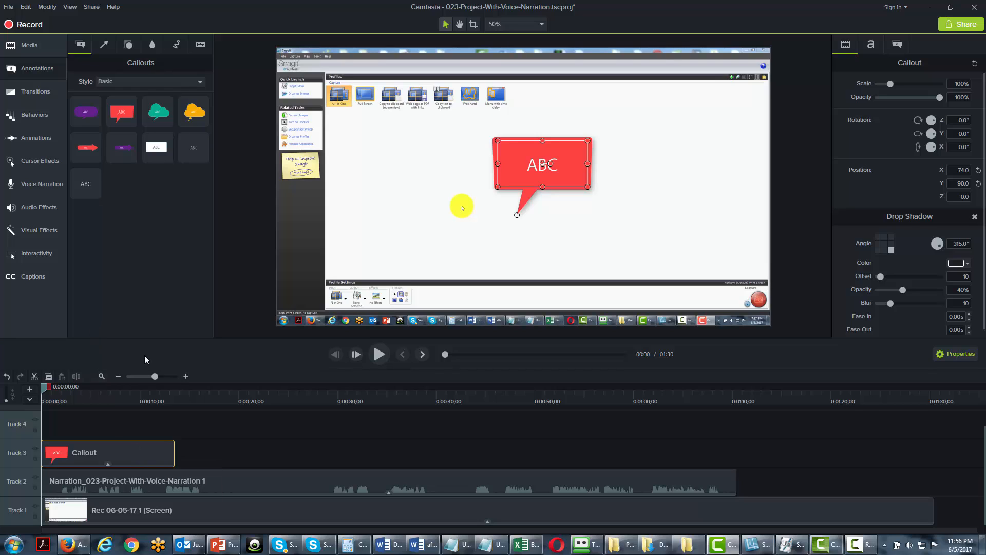
Apply a Drop Shadow with offset 56 to the callout, adjust its opacity, blur and easing, and disable Track 3
{"action": "left_click", "coordinate": [32, 230]}
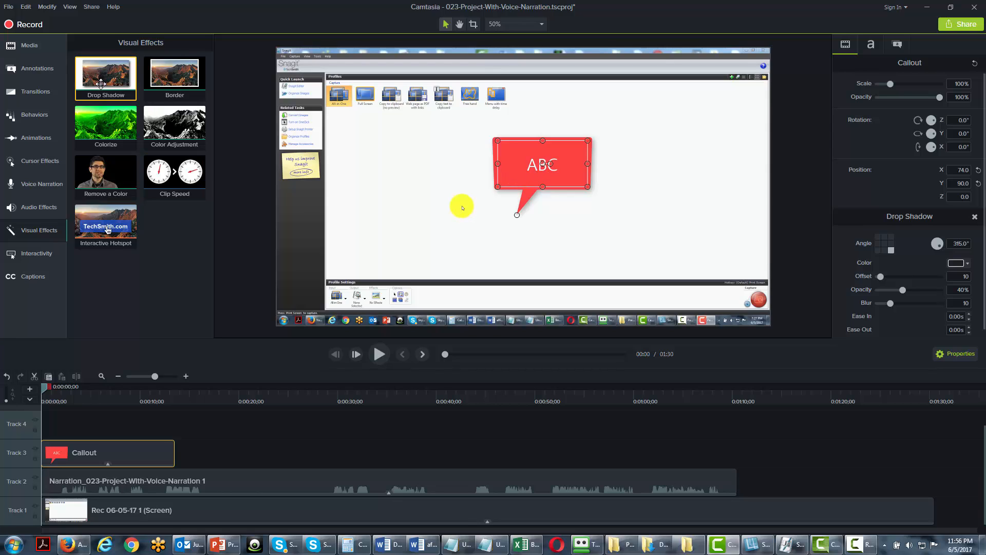
{"action": "left_click_drag", "start_coordinate": [101, 83], "coordinate": [74, 457]}
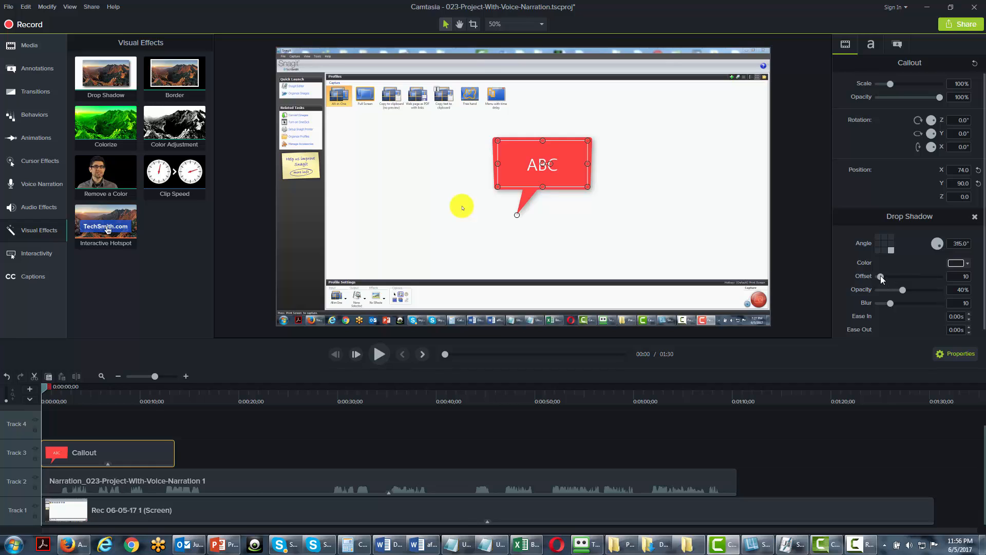
{"action": "left_click_drag", "start_coordinate": [882, 278], "coordinate": [892, 278]}
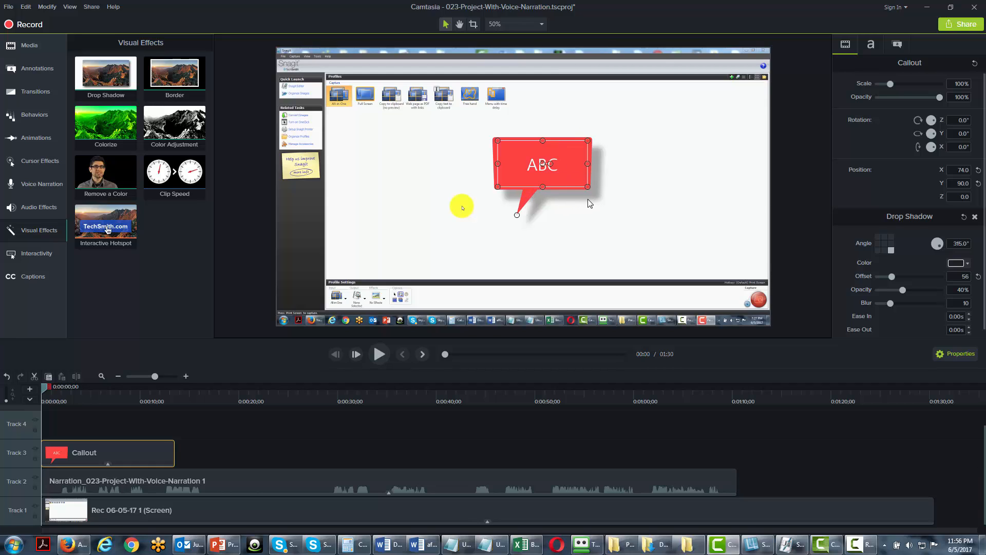
{"action": "mouse_move", "coordinate": [904, 291]}
{"action": "left_mouse_down"}
{"action": "mouse_move", "coordinate": [921, 289]}
{"action": "mouse_move", "coordinate": [899, 291]}
{"action": "mouse_move", "coordinate": [913, 301]}
{"action": "mouse_move", "coordinate": [896, 304]}
{"action": "left_mouse_up"}
{"action": "left_click", "coordinate": [957, 317]}
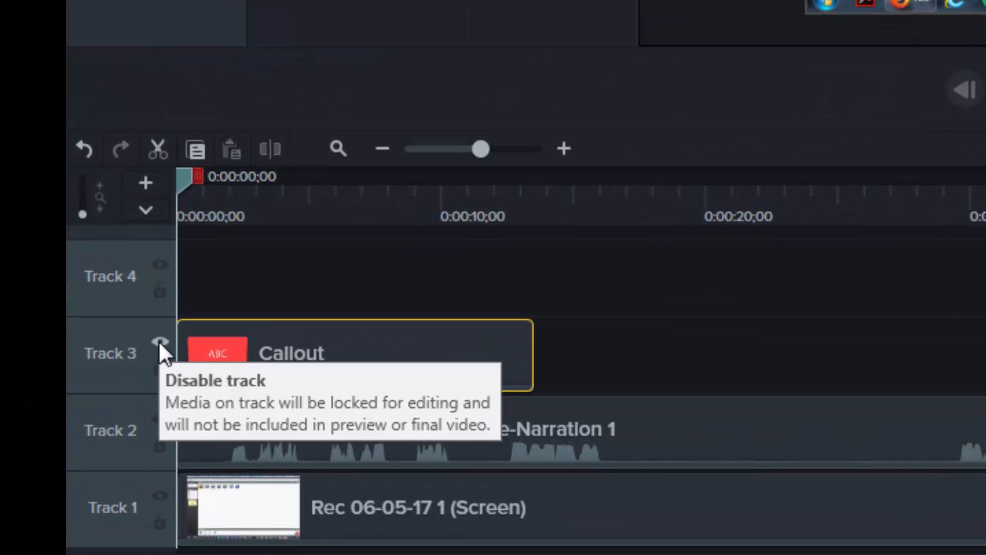
{"action": "left_click", "coordinate": [159, 341]}
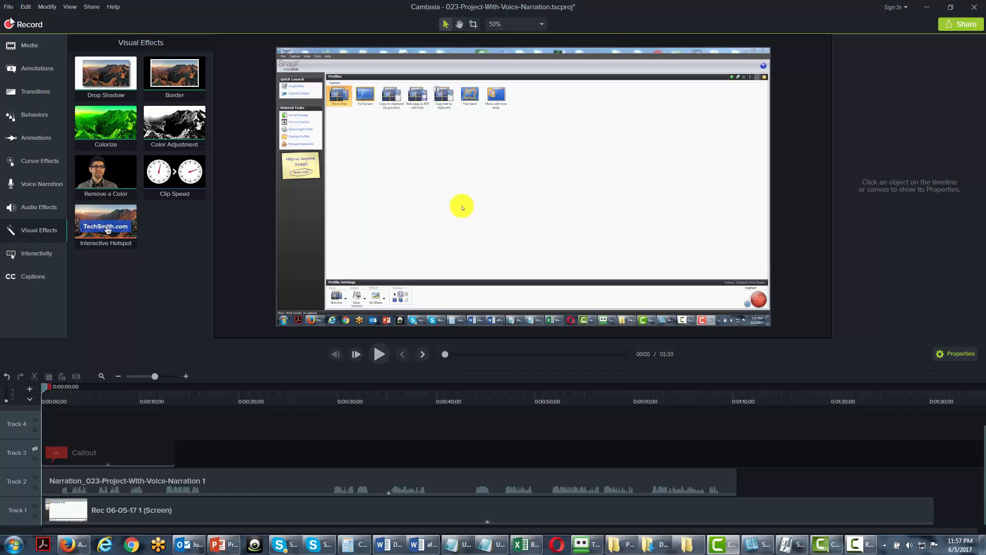
Place mountain.jpg over the recording at about 66% scale, near X 91, Y 20, and extend its clip to about 21 seconds
{"action": "left_click", "coordinate": [23, 44]}
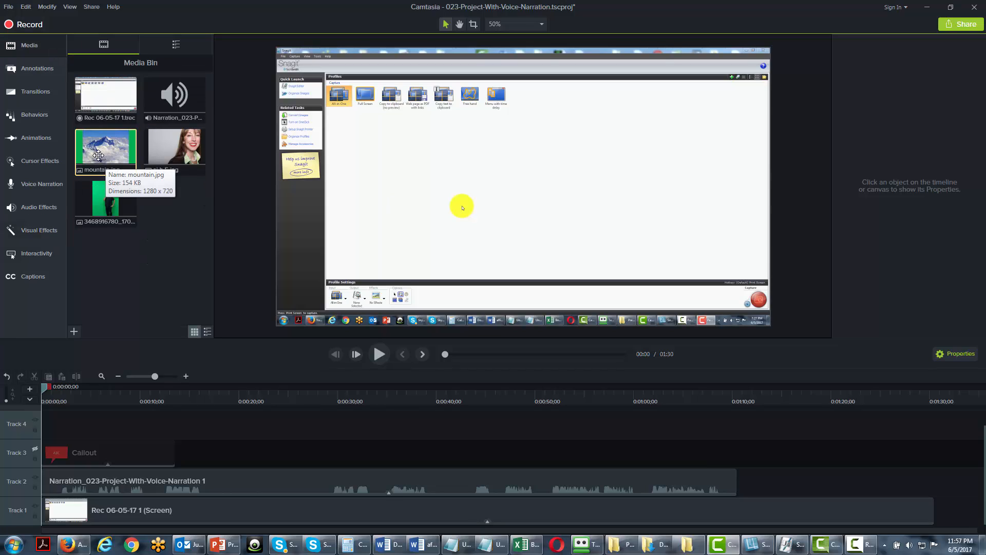
{"action": "left_click_drag", "start_coordinate": [100, 156], "coordinate": [548, 175]}
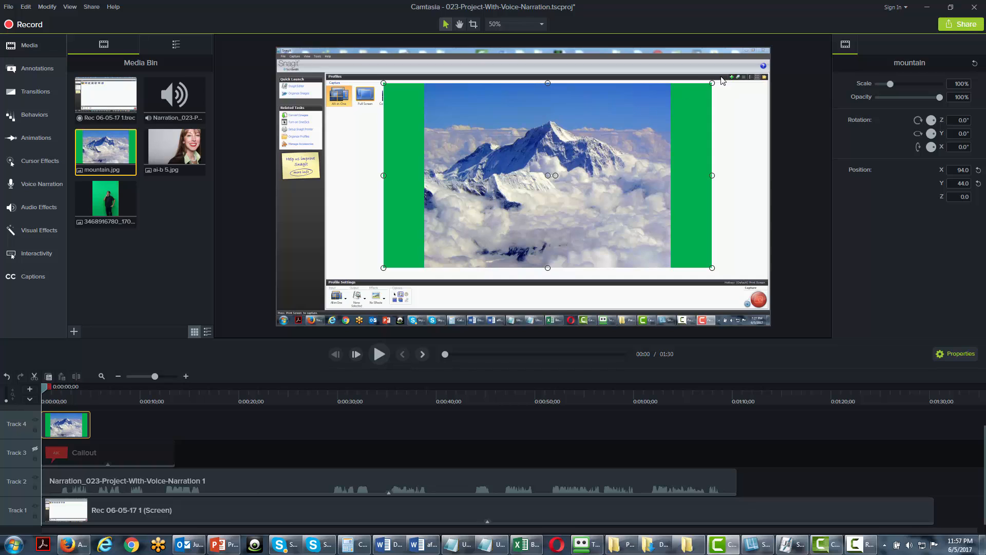
{"action": "left_click_drag", "start_coordinate": [712, 82], "coordinate": [576, 147]}
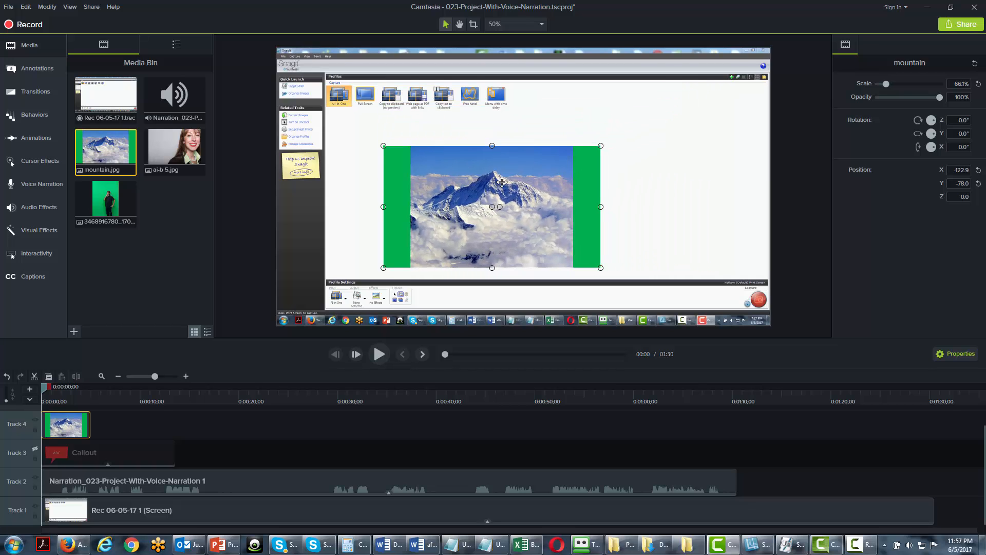
{"action": "left_click_drag", "start_coordinate": [500, 182], "coordinate": [558, 146]}
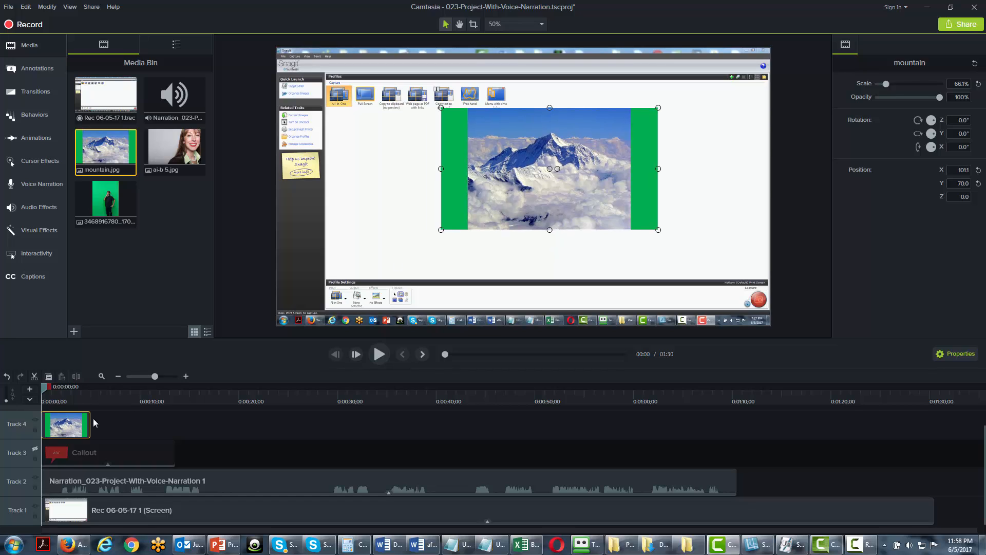
{"action": "left_click_drag", "start_coordinate": [90, 426], "coordinate": [250, 425]}
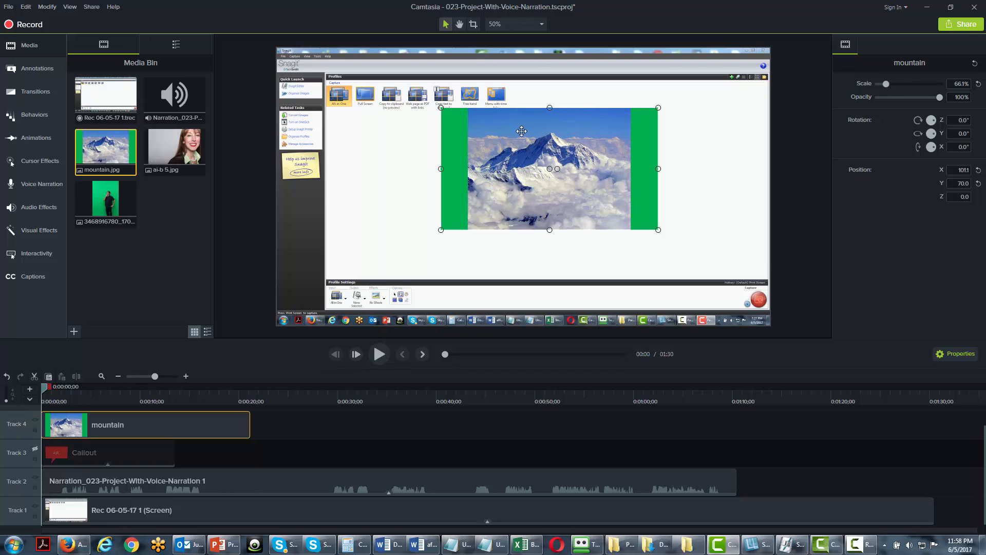
{"action": "left_click_drag", "start_coordinate": [520, 127], "coordinate": [517, 139]}
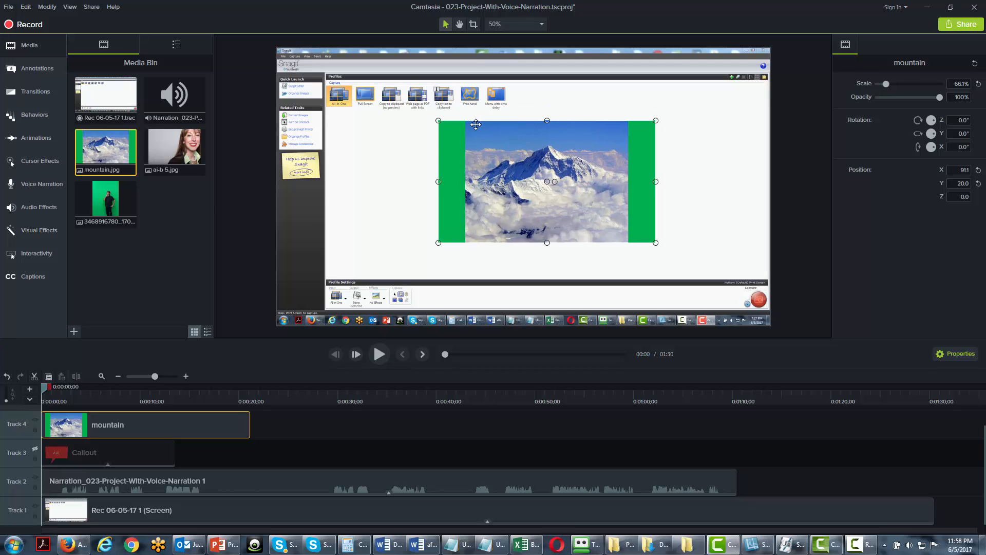
Apply a purple Border with thickness 9 to the mountain clip and disable Track 4
{"action": "left_click", "coordinate": [57, 235]}
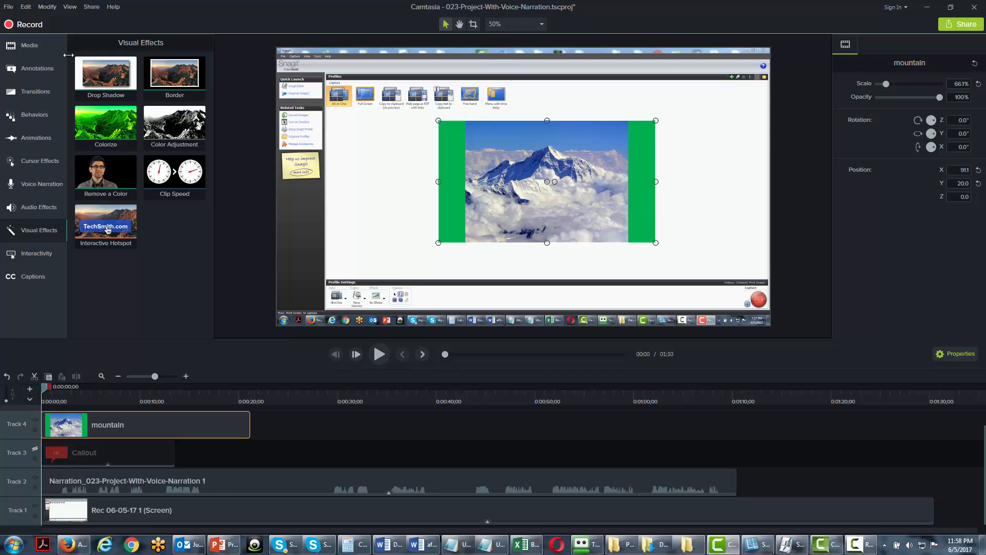
{"action": "left_click_drag", "start_coordinate": [187, 73], "coordinate": [107, 420]}
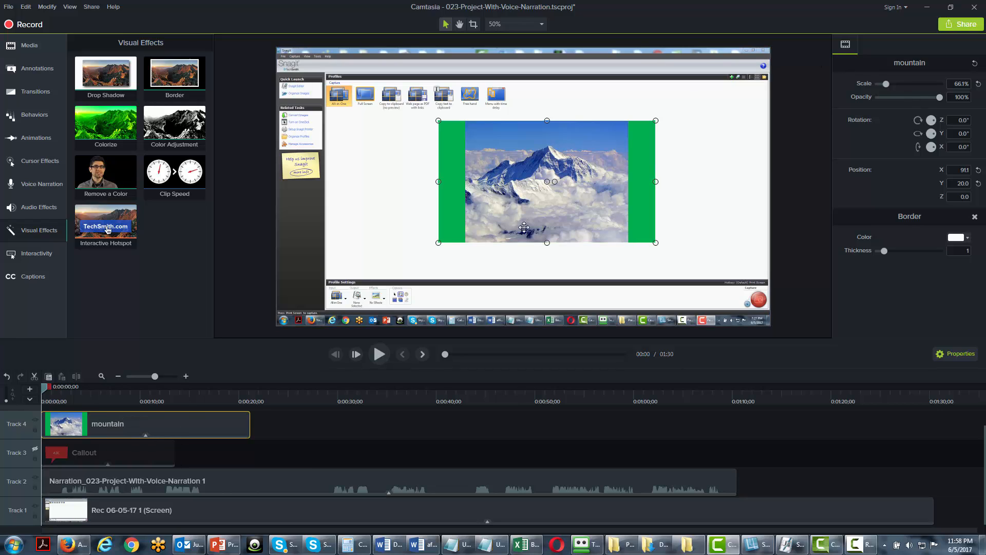
{"action": "left_click", "coordinate": [967, 240]}
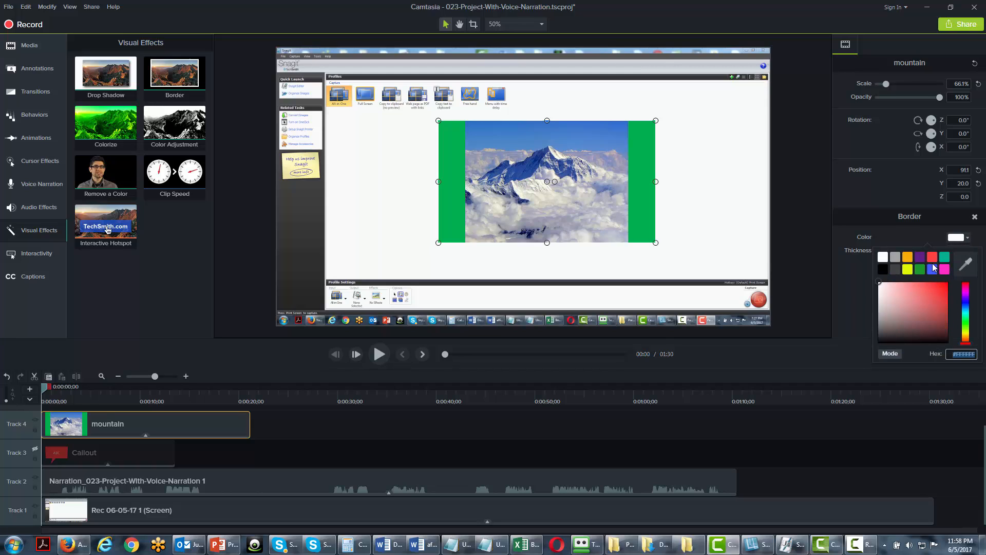
{"action": "left_click", "coordinate": [920, 258]}
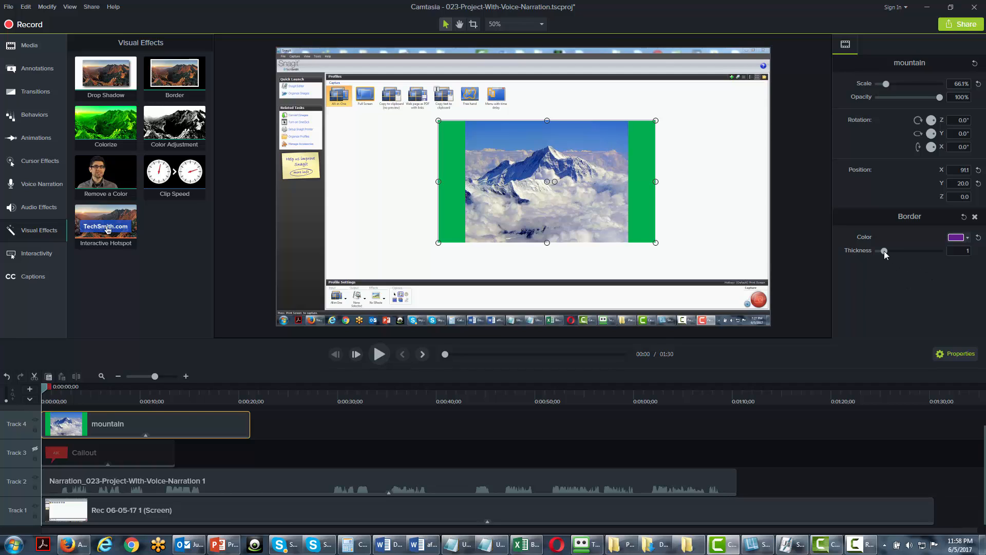
{"action": "left_click_drag", "start_coordinate": [884, 250], "coordinate": [926, 251]}
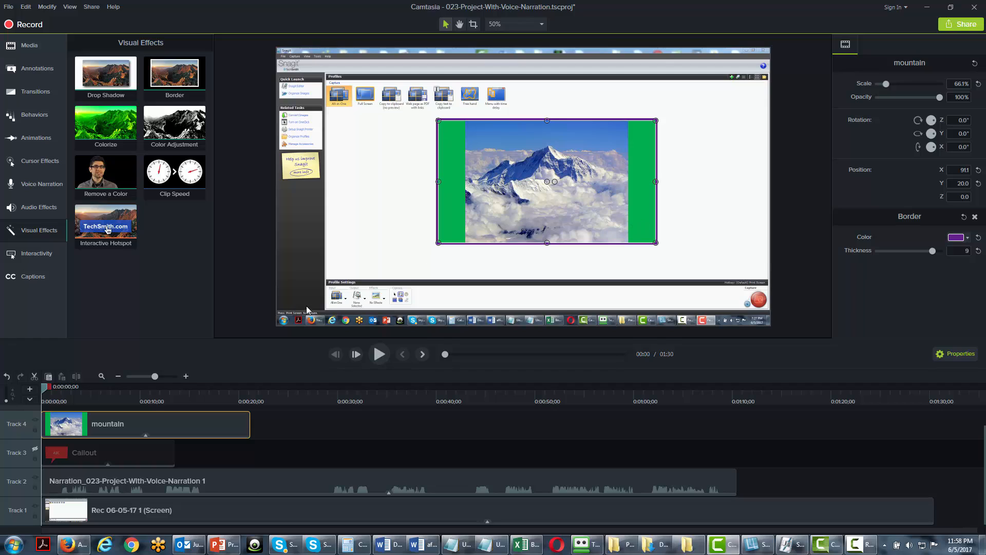
{"action": "left_click", "coordinate": [35, 420]}
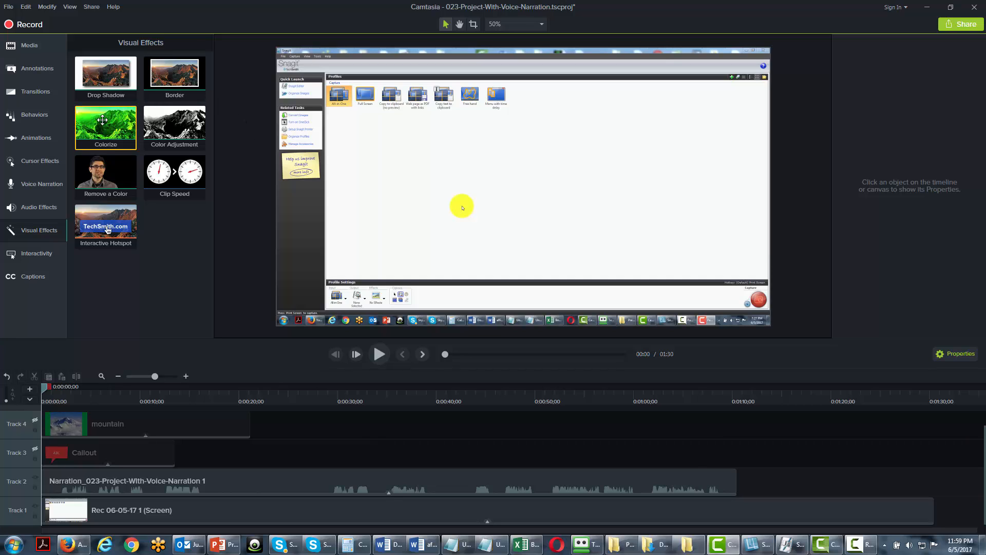
Try a red Colorize effect at 31% amount on the Track 1 screen recording and remove the effect
{"action": "left_click_drag", "start_coordinate": [102, 120], "coordinate": [63, 509]}
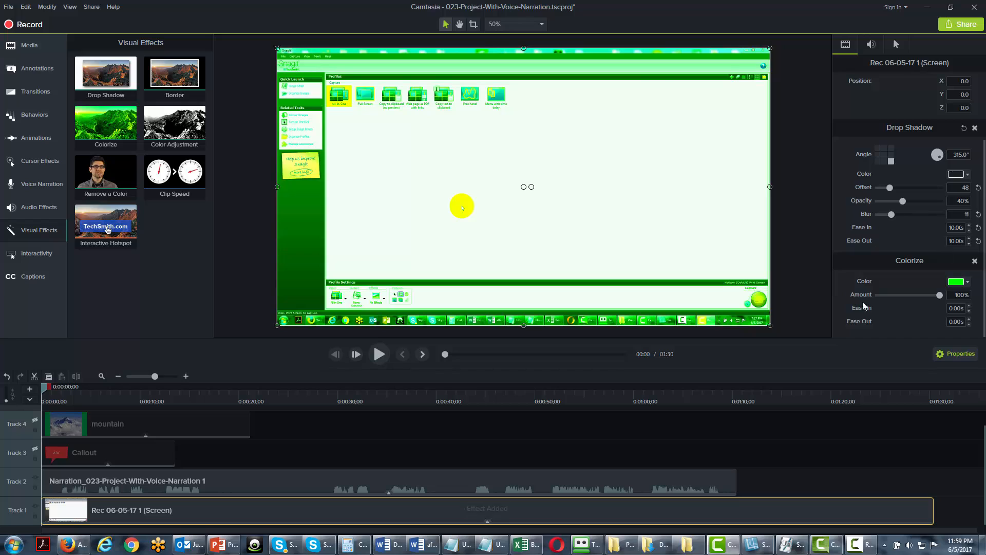
{"action": "left_click", "coordinate": [968, 282]}
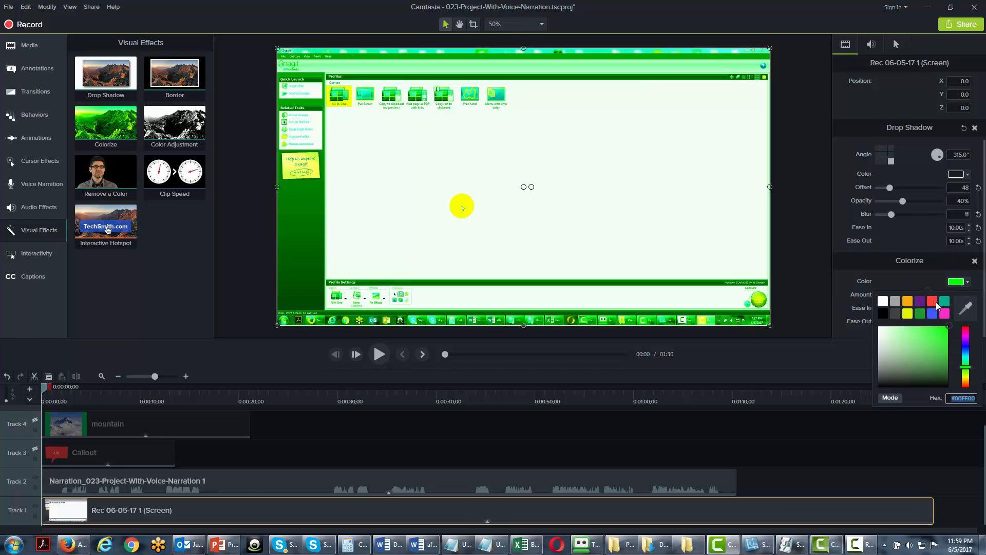
{"action": "left_click", "coordinate": [936, 304]}
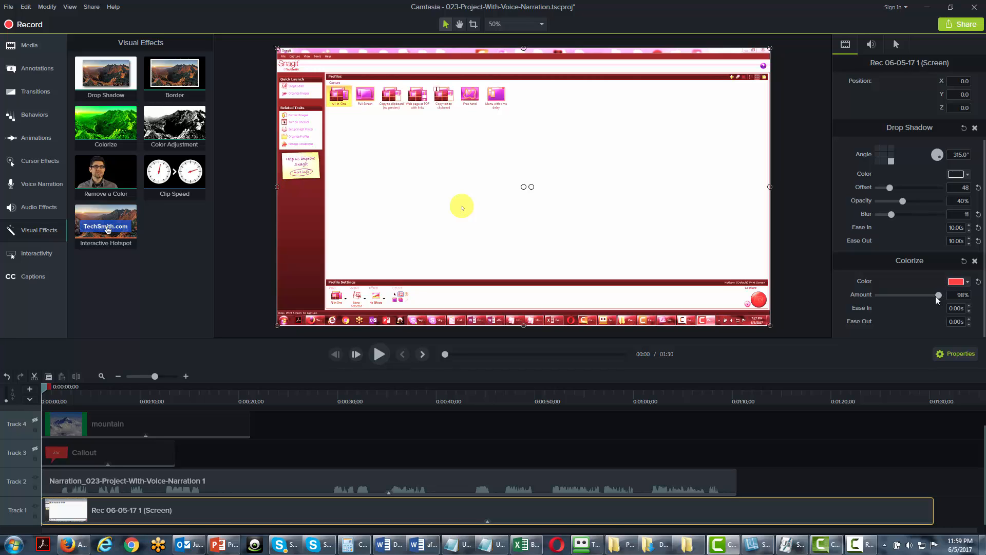
{"action": "left_click_drag", "start_coordinate": [936, 296], "coordinate": [895, 292]}
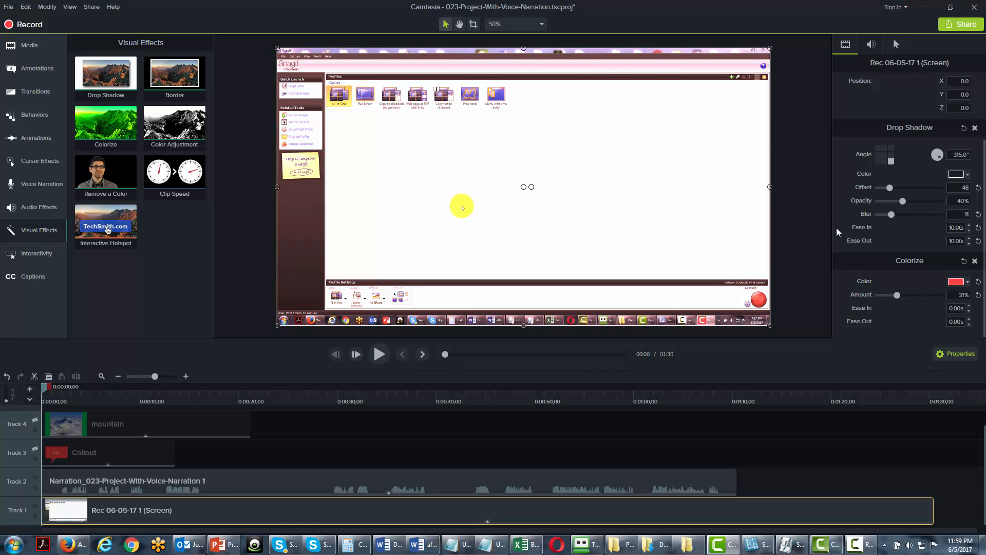
{"action": "left_click", "coordinate": [975, 262]}
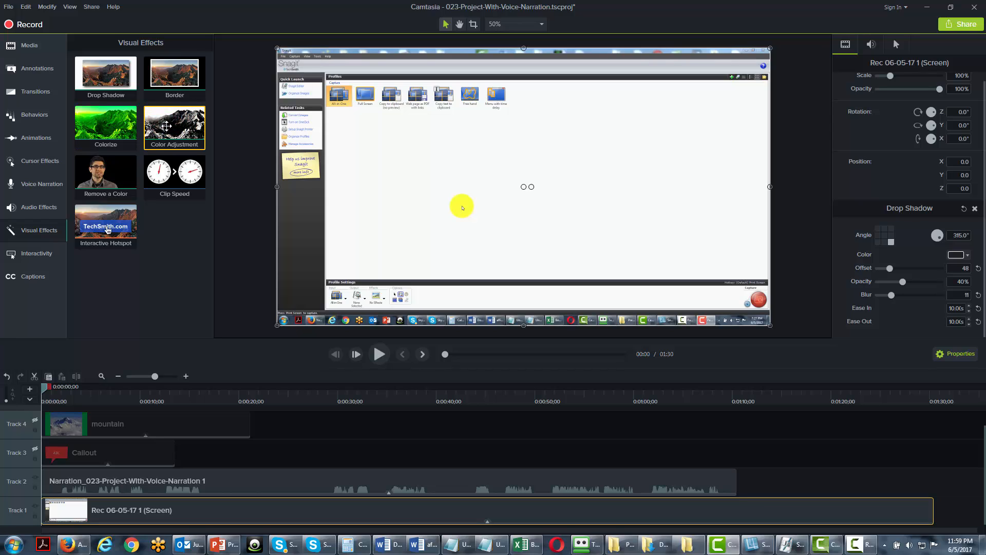
Try a Color Adjustment on the Track 1 recording with brightness -48, contrast 126 and saturation 10, and remove the effect
{"action": "left_click_drag", "start_coordinate": [166, 126], "coordinate": [103, 504]}
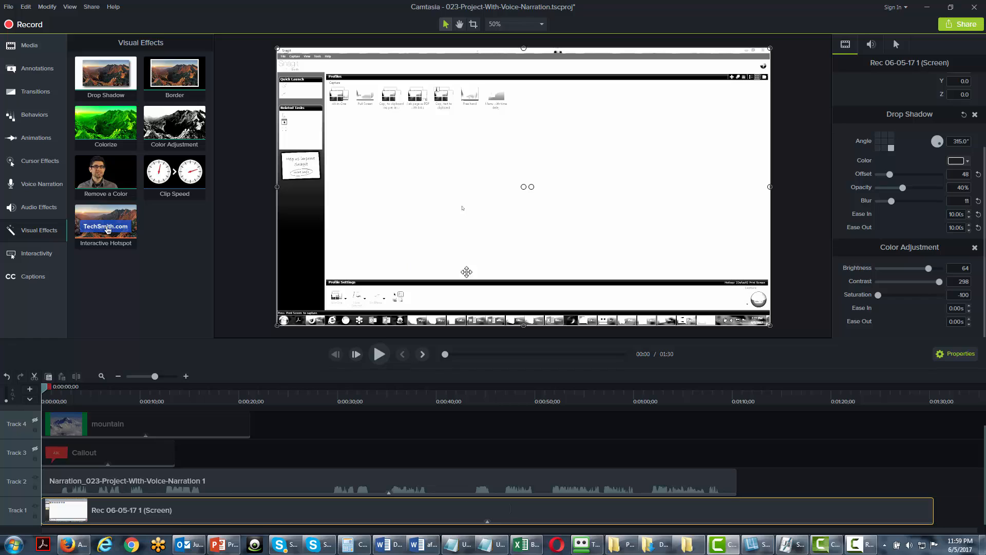
{"action": "mouse_move", "coordinate": [939, 281]}
{"action": "left_mouse_down"}
{"action": "mouse_move", "coordinate": [909, 288]}
{"action": "mouse_move", "coordinate": [938, 283]}
{"action": "left_mouse_up"}
{"action": "left_click_drag", "start_coordinate": [882, 295], "coordinate": [941, 266]}
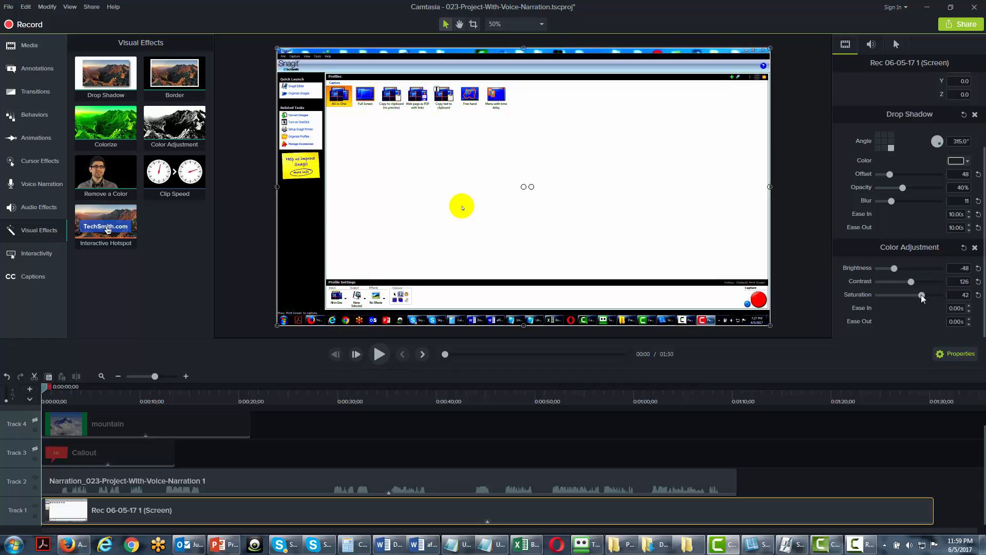
{"action": "left_click_drag", "start_coordinate": [916, 294], "coordinate": [913, 295]}
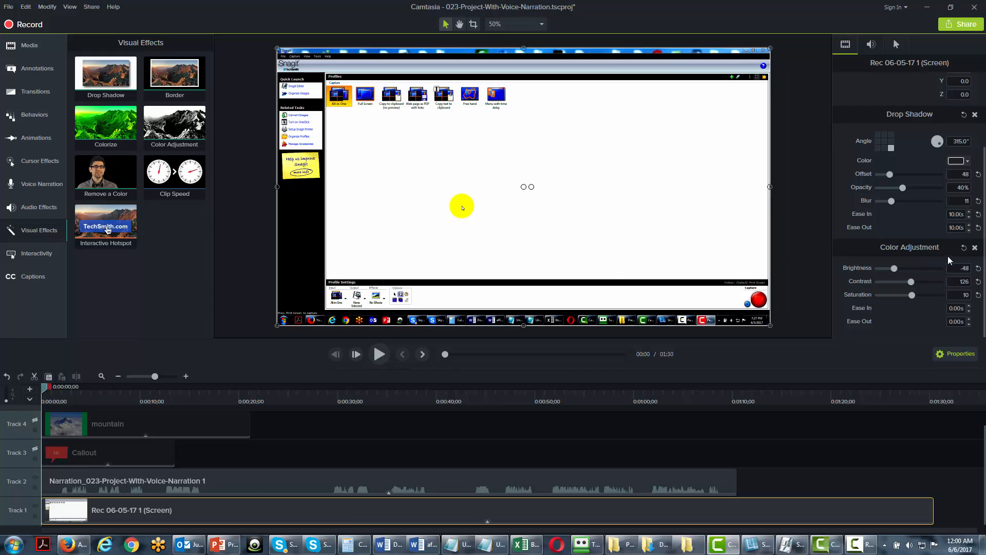
{"action": "left_click", "coordinate": [975, 248]}
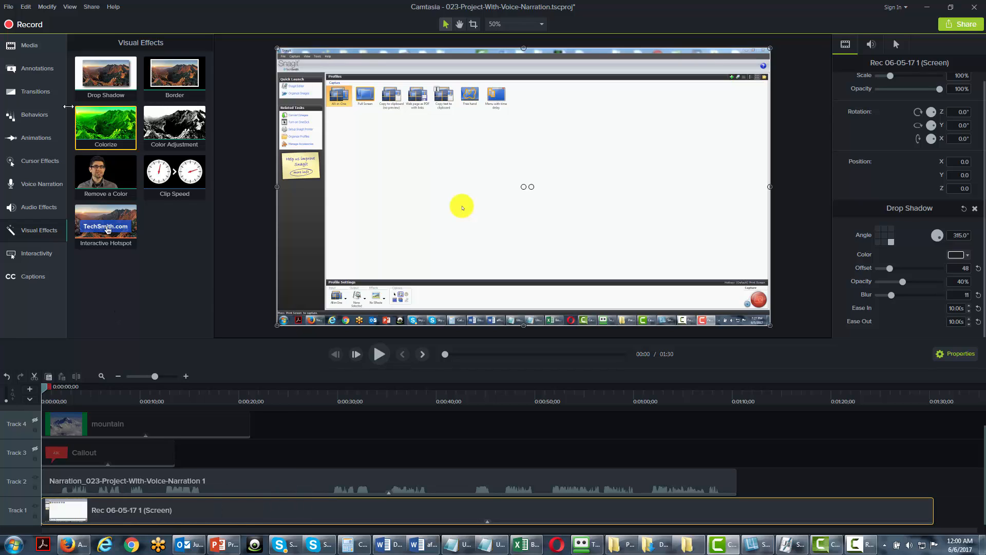
Add the green-screen image of the standing man to the timeline at the playhead and extend its clip to about 45 seconds
{"action": "left_click", "coordinate": [31, 46]}
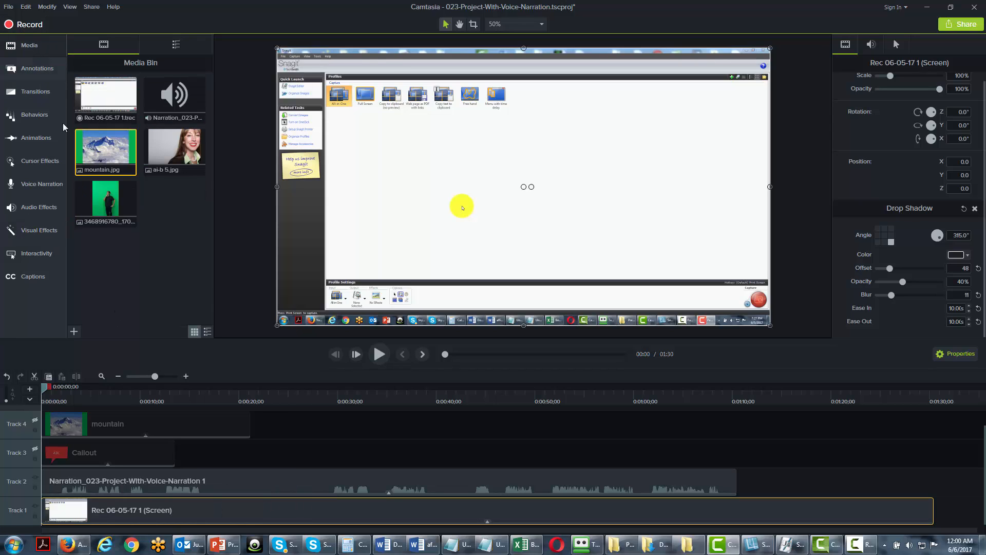
{"action": "left_click", "coordinate": [113, 200]}
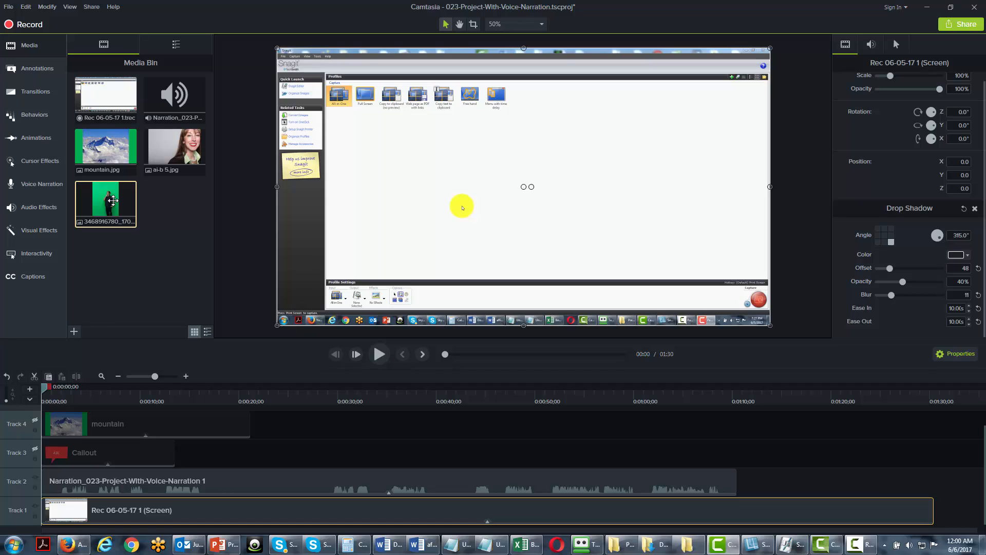
{"action": "right_click", "coordinate": [114, 203]}
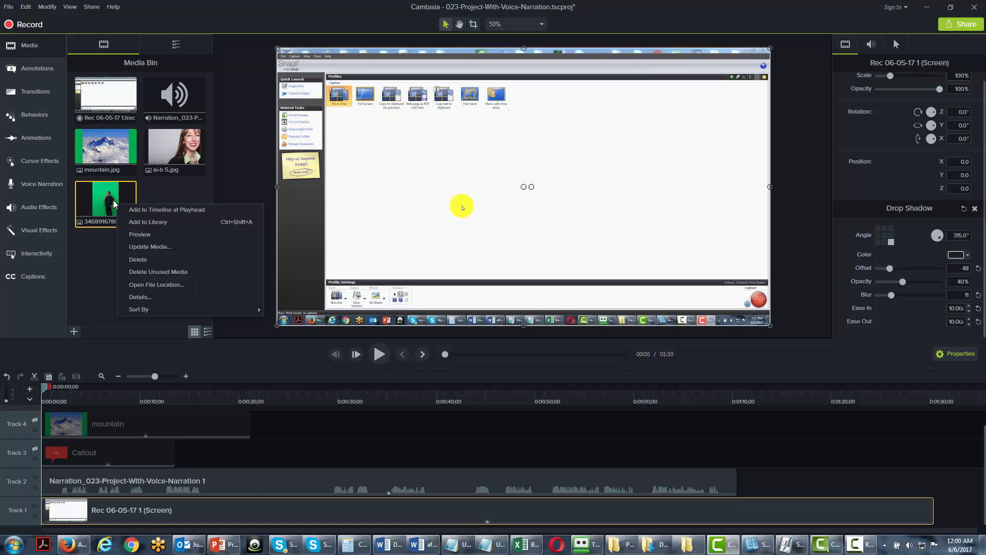
{"action": "left_click", "coordinate": [143, 209]}
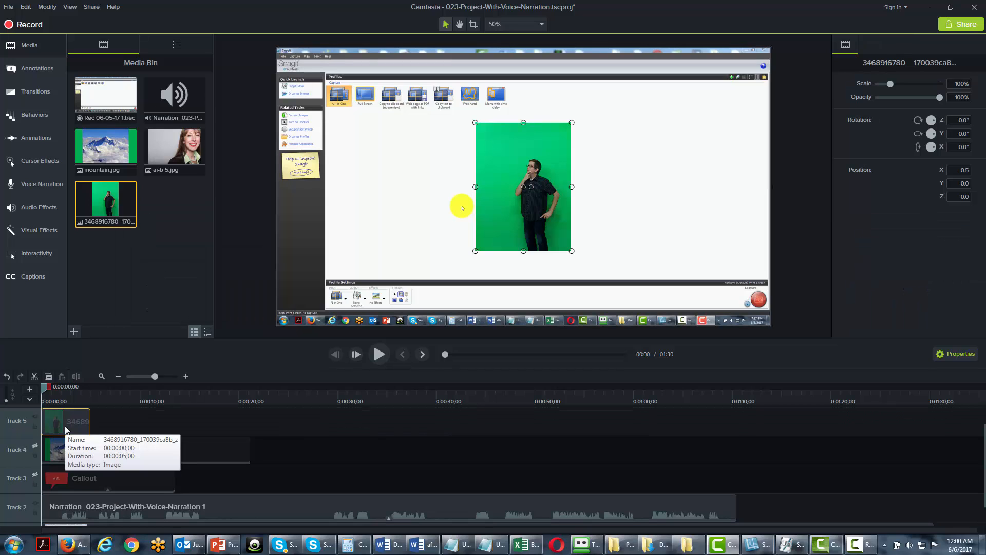
{"action": "left_click_drag", "start_coordinate": [90, 421], "coordinate": [485, 417]}
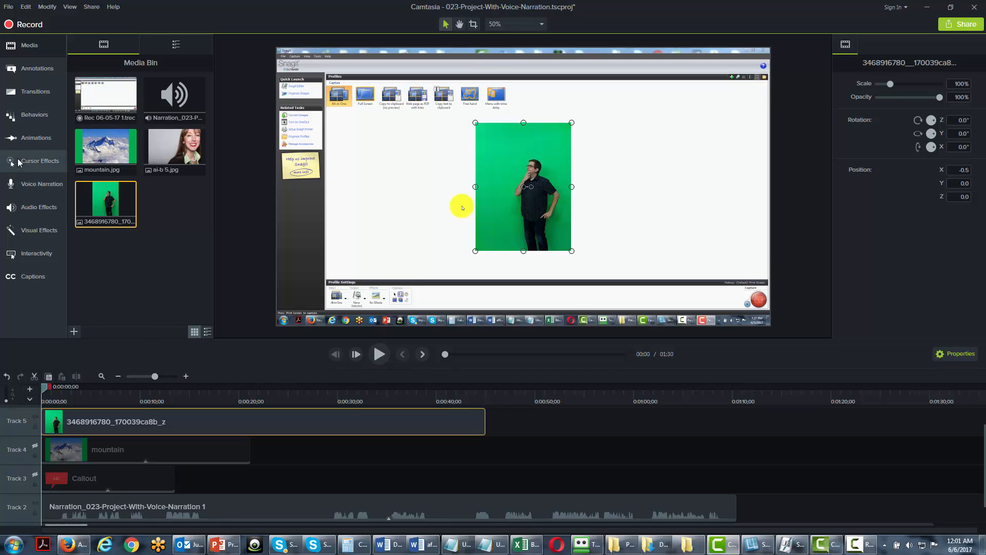
Apply the Remove a Color effect to the standing man clip and sample the green backdrop beside him as the color
{"action": "left_click", "coordinate": [34, 231]}
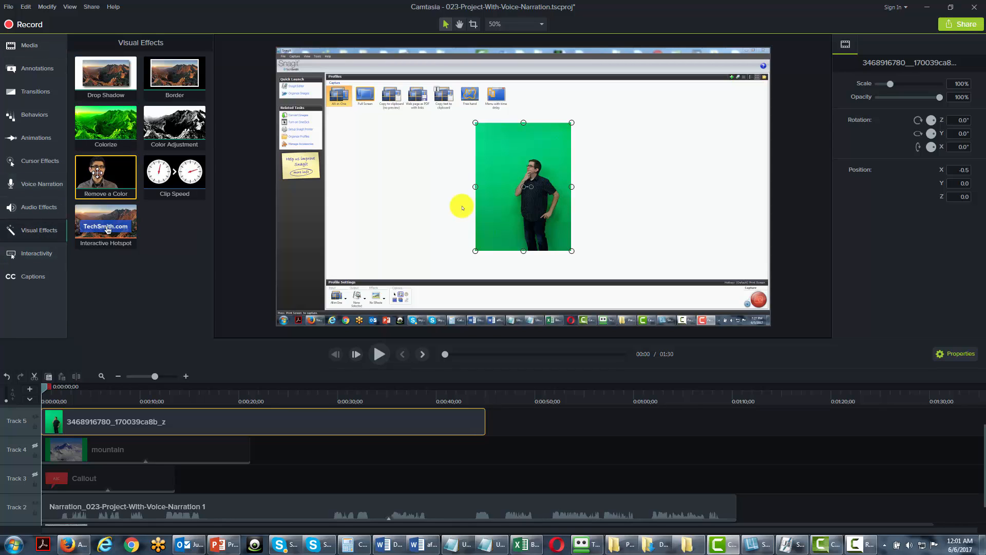
{"action": "left_click_drag", "start_coordinate": [97, 172], "coordinate": [93, 415]}
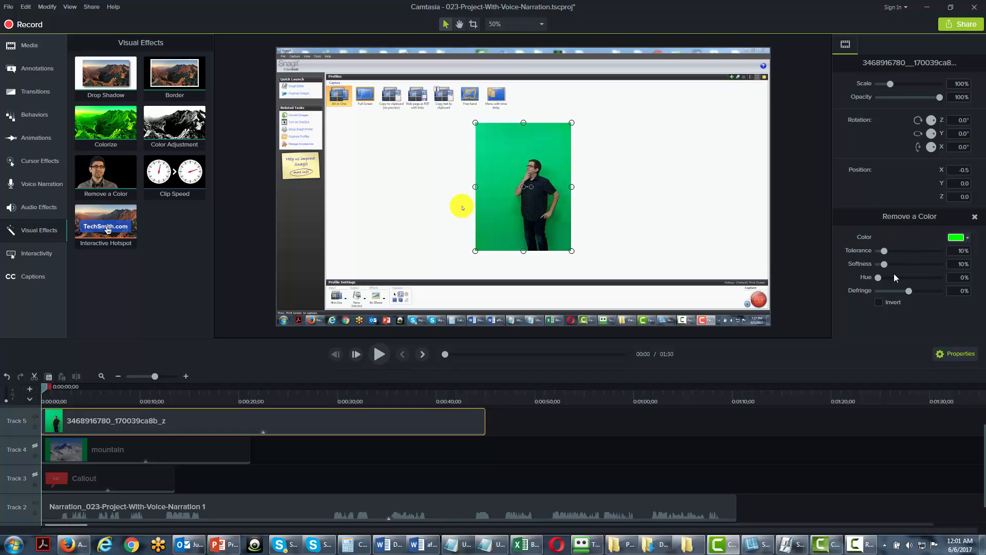
{"action": "left_click", "coordinate": [969, 239]}
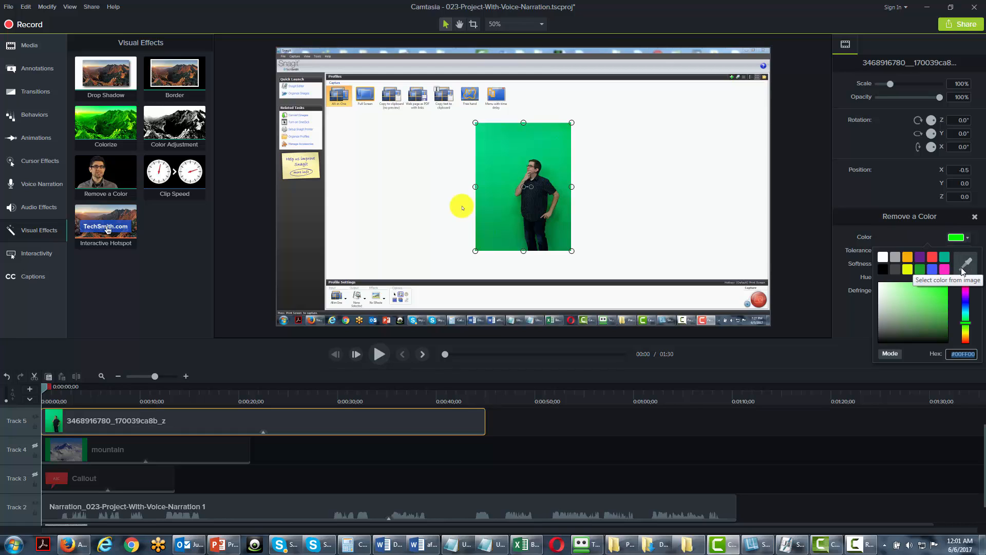
{"action": "left_click", "coordinate": [964, 271]}
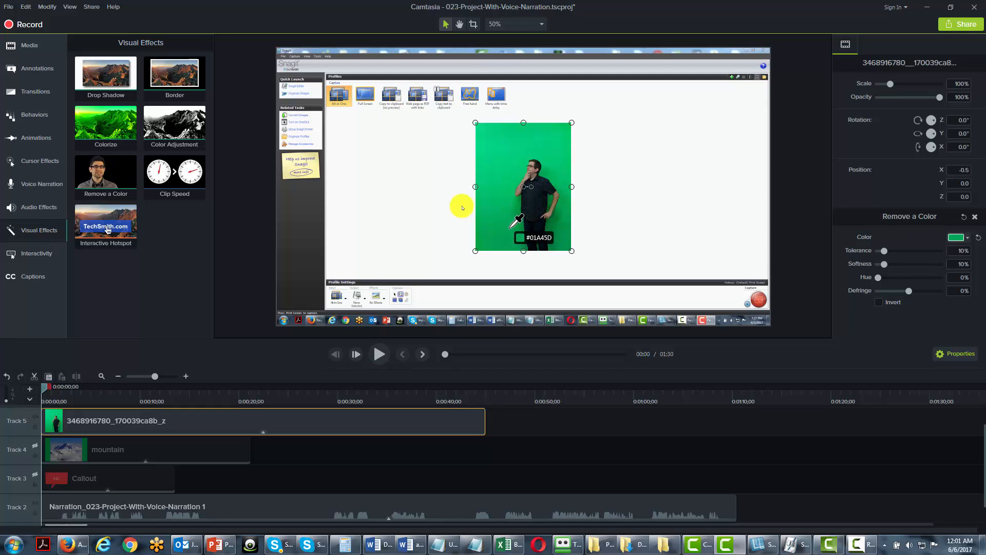
{"action": "left_click", "coordinate": [513, 177]}
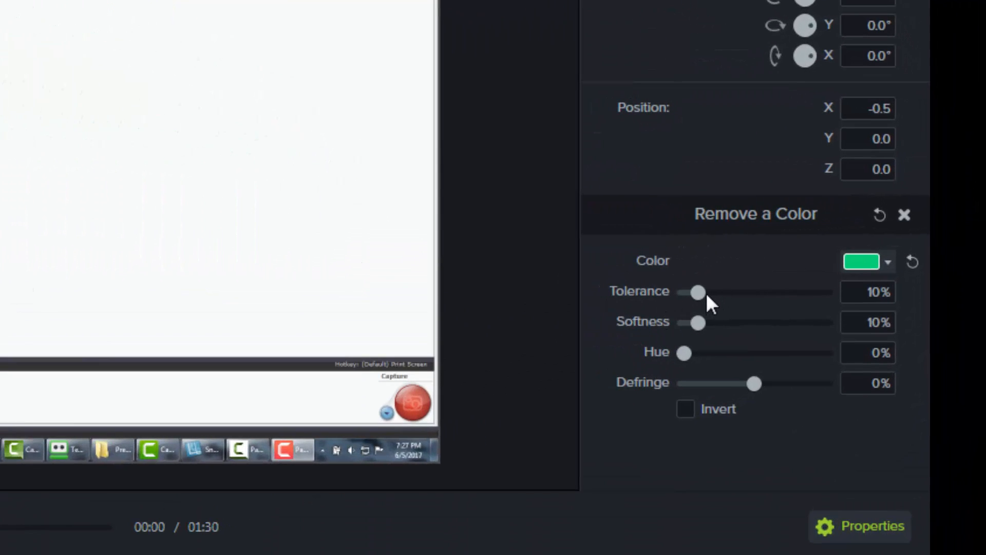
Set the Remove a Color tolerance to 41% and softness to 11% on the standing man clip
{"action": "left_click_drag", "start_coordinate": [703, 293], "coordinate": [747, 289]}
{"action": "left_click_drag", "start_coordinate": [706, 323], "coordinate": [724, 324]}
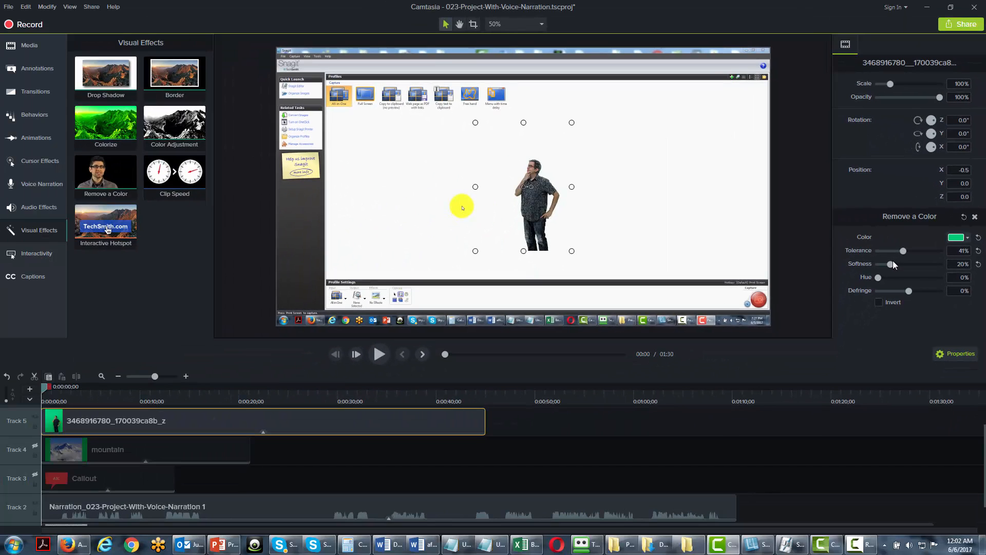
{"action": "left_click_drag", "start_coordinate": [893, 264], "coordinate": [890, 264]}
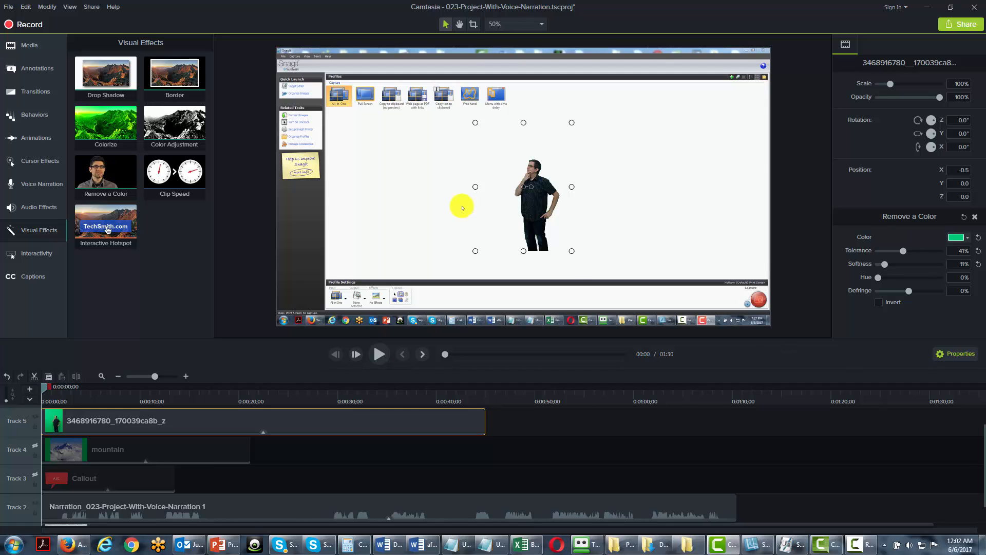
Apply Clip Speed to the Track 1 screen recording, trying a duration of 1 minute 50 seconds before setting 1 minute 25 seconds
{"action": "scroll", "coordinate": [493, 465], "scroll_direction": "down", "scroll_amount": 1}
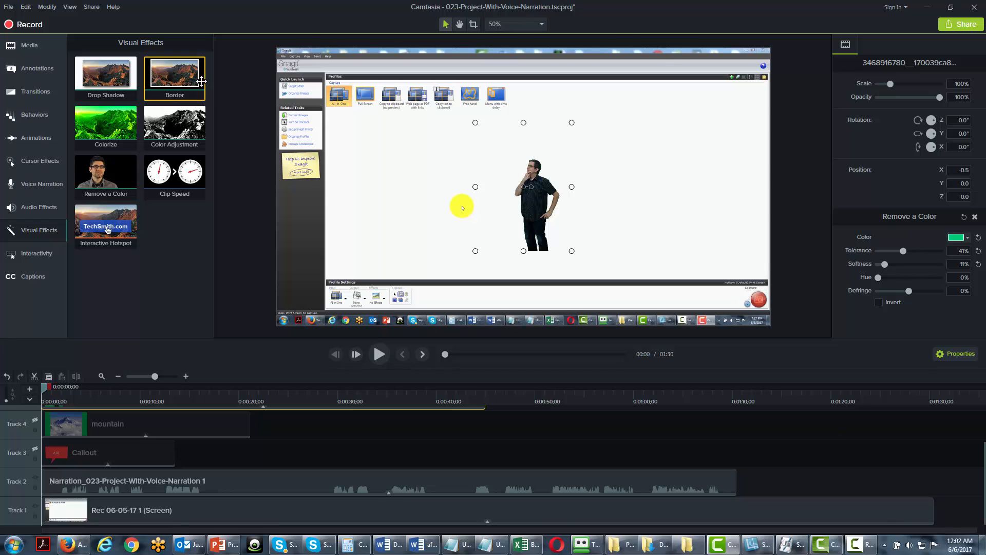
{"action": "left_click_drag", "start_coordinate": [184, 161], "coordinate": [156, 504]}
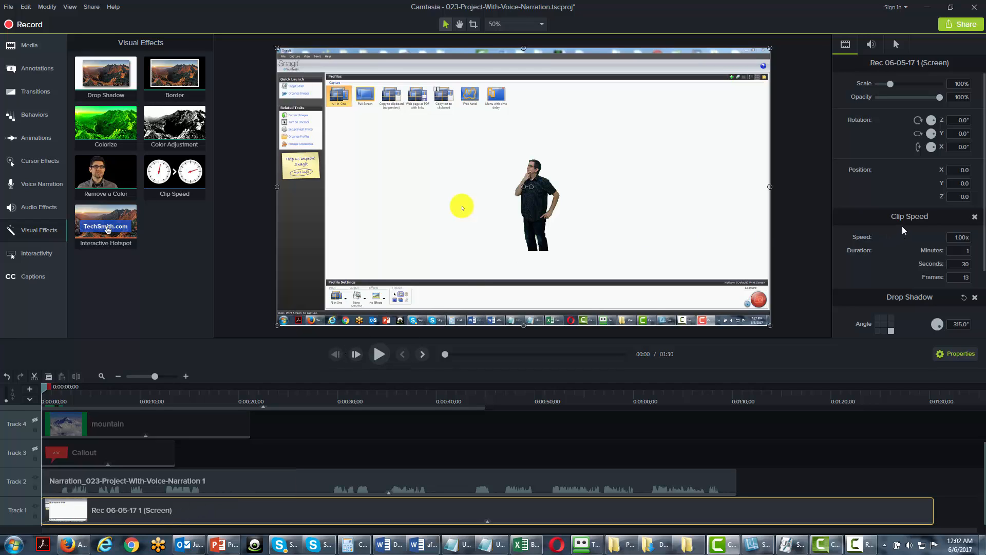
{"action": "left_click", "coordinate": [962, 264]}
{"action": "type", "text": "50"}
{"action": "key", "text": "Return"}
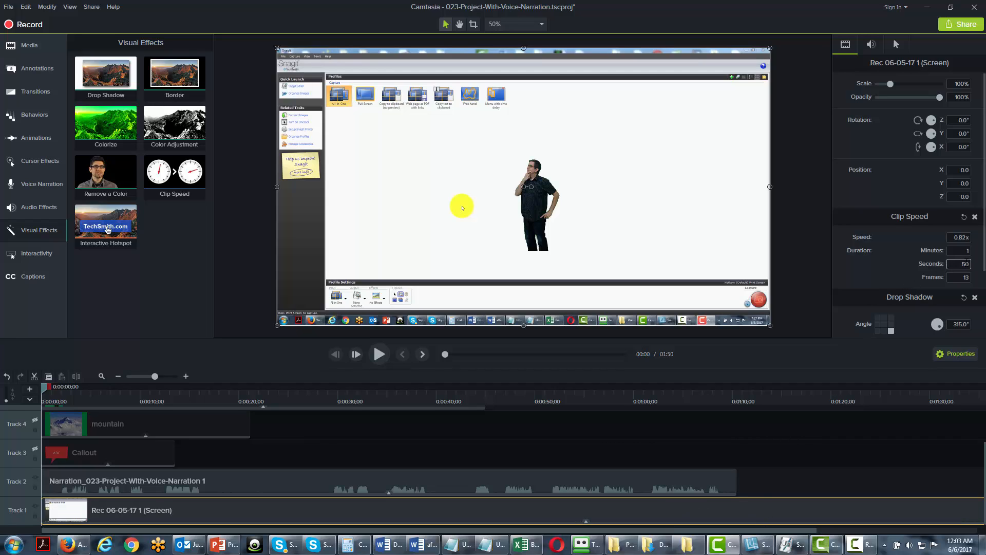
{"action": "type", "text": "25"}
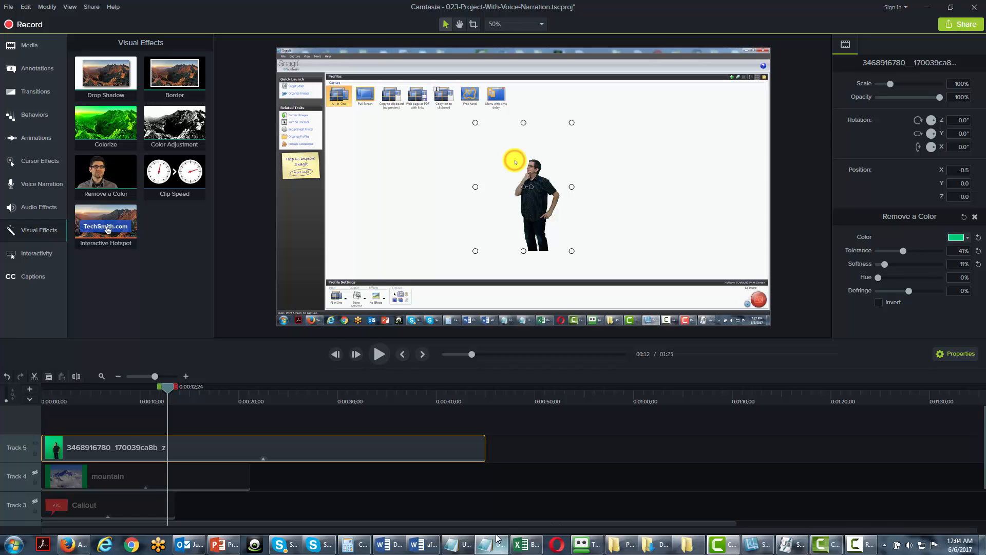
Add a transparent interactive hotspot annotation to the timeline at the 13-second playhead position
{"action": "mouse_move", "coordinate": [493, 538]}
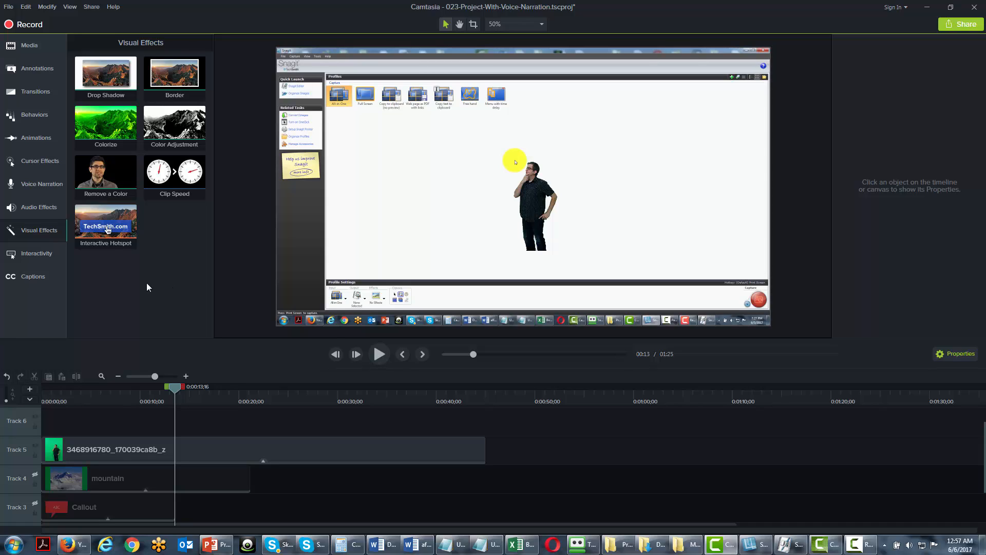
{"action": "left_click", "coordinate": [27, 70]}
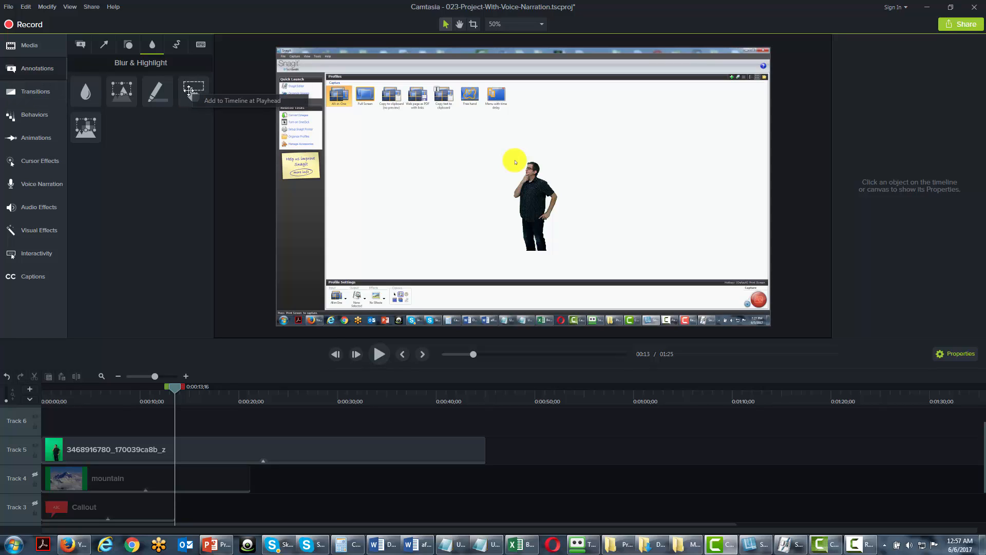
{"action": "left_click", "coordinate": [209, 101]}
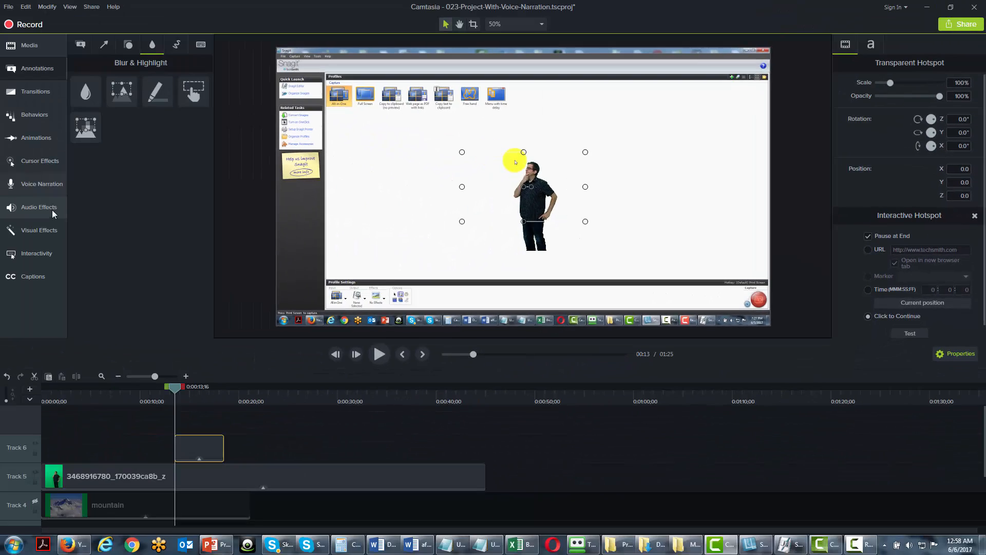
Place a white rectangular callout to the left of the standing man and change its text to "Click To Continue"
{"action": "left_click", "coordinate": [80, 44]}
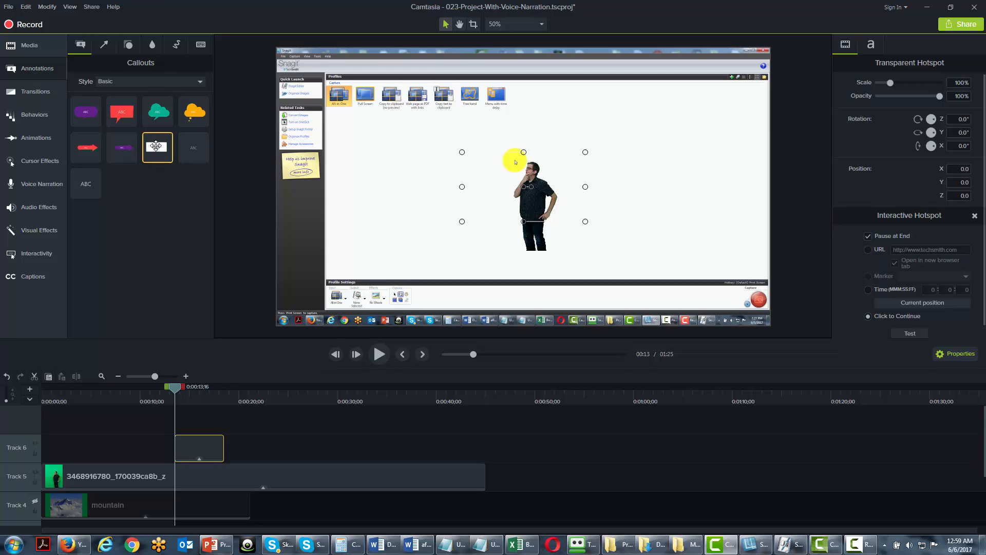
{"action": "left_click_drag", "start_coordinate": [157, 146], "coordinate": [394, 176]}
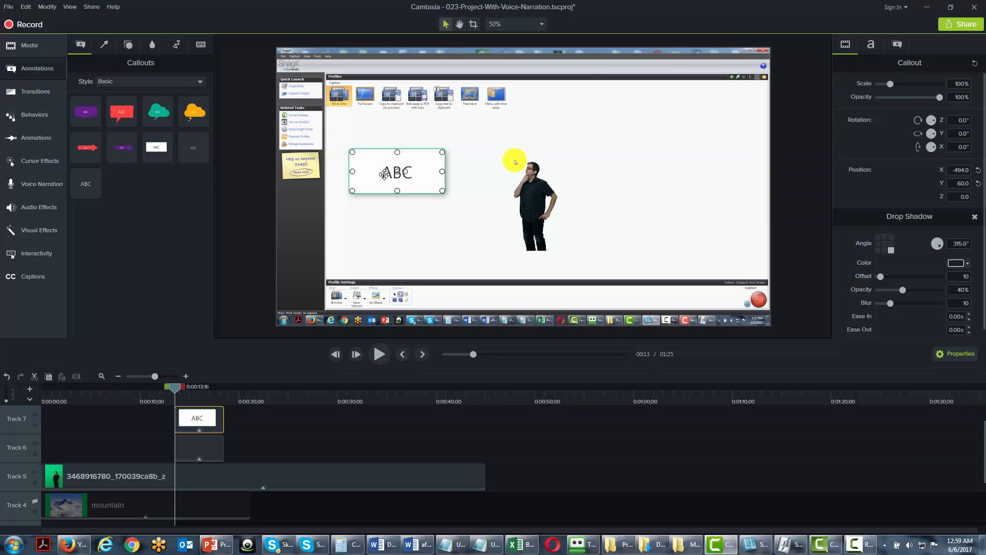
{"action": "double_click", "coordinate": [384, 175]}
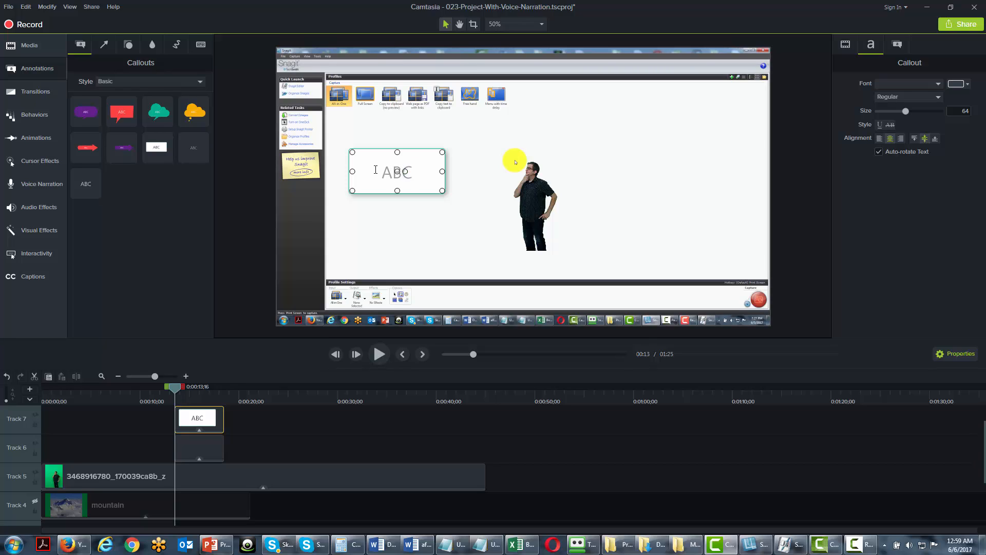
{"action": "type", "text": "Click To Continue"}
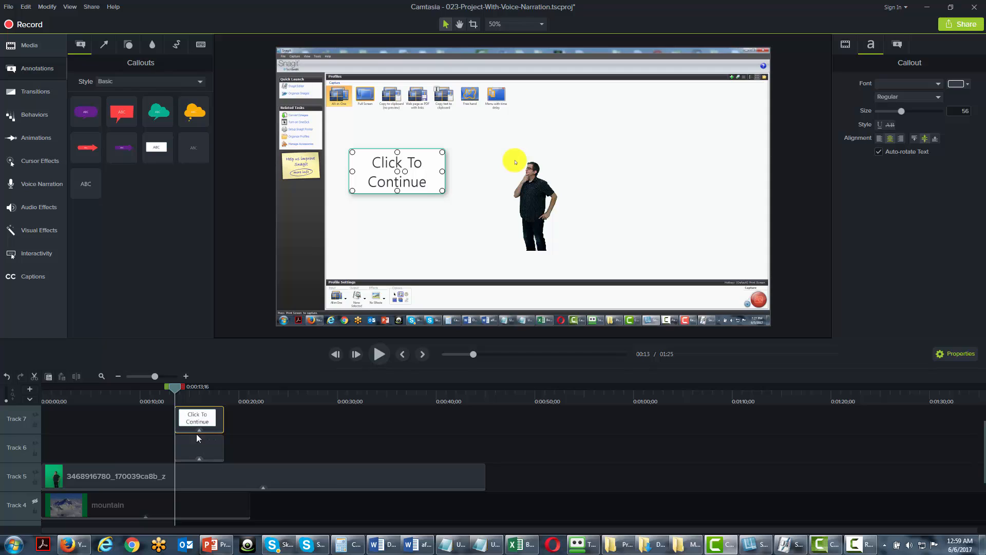
Resize the transparent hotspot to enclose the standing man and show its Interactive Hotspot properties
{"action": "left_click", "coordinate": [38, 231]}
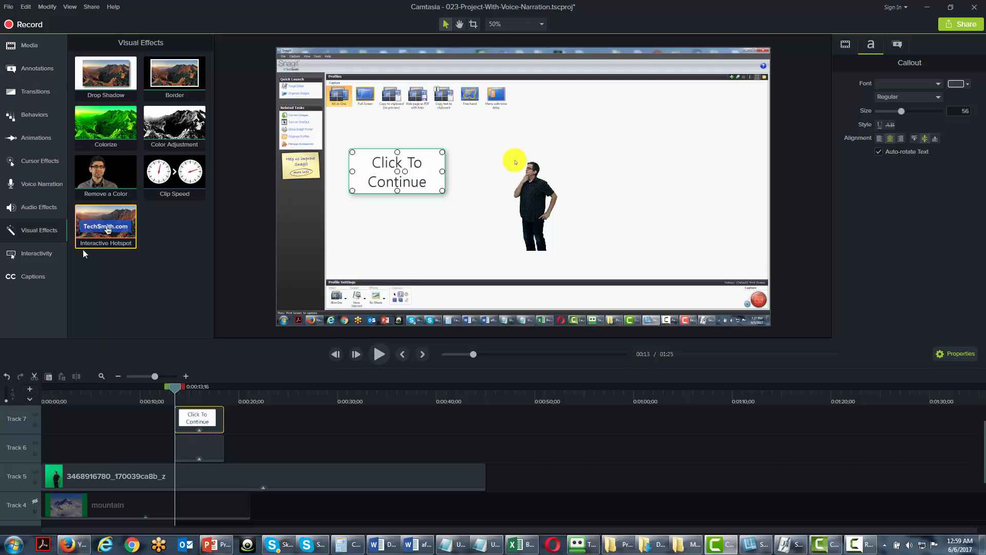
{"action": "left_click", "coordinate": [204, 446]}
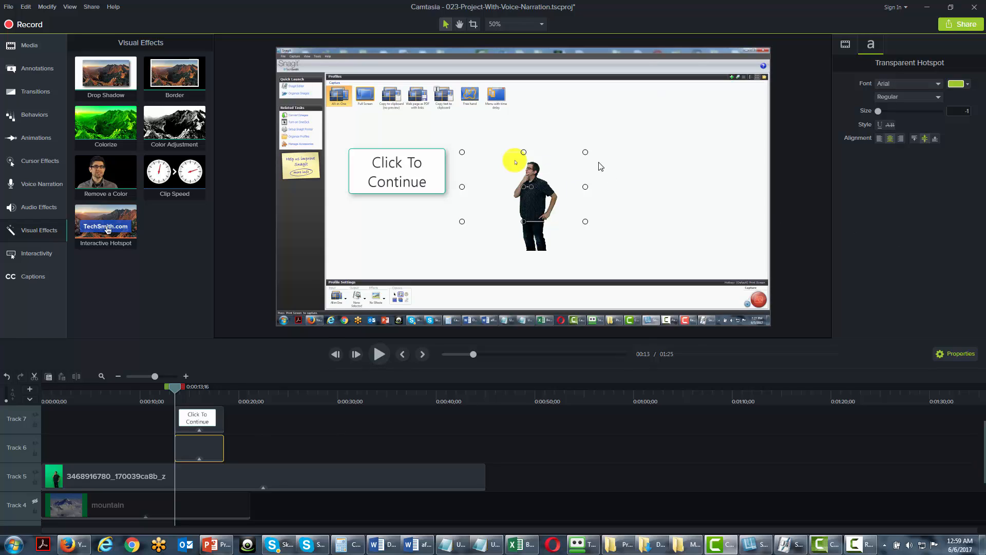
{"action": "left_click_drag", "start_coordinate": [585, 187], "coordinate": [567, 190]}
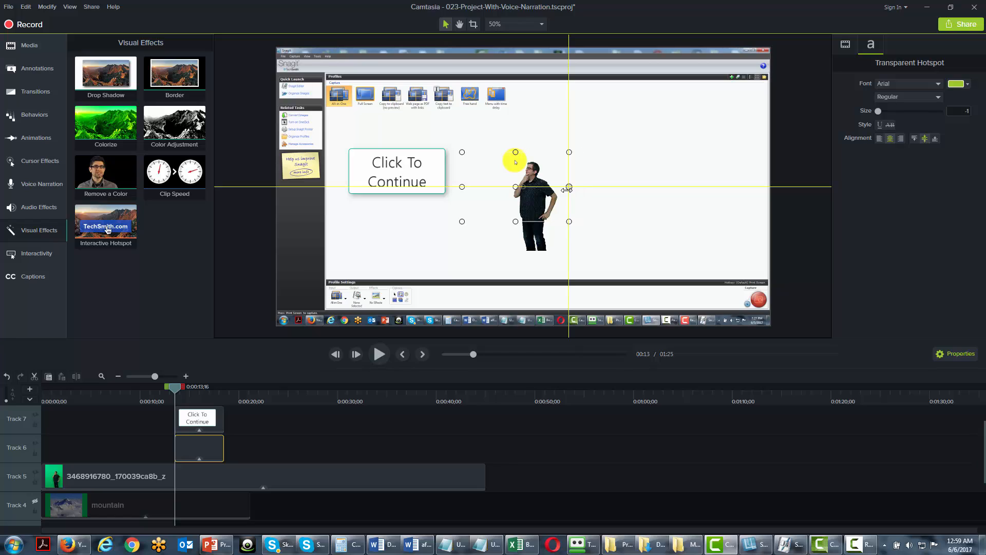
{"action": "left_click_drag", "start_coordinate": [462, 187], "coordinate": [488, 186]}
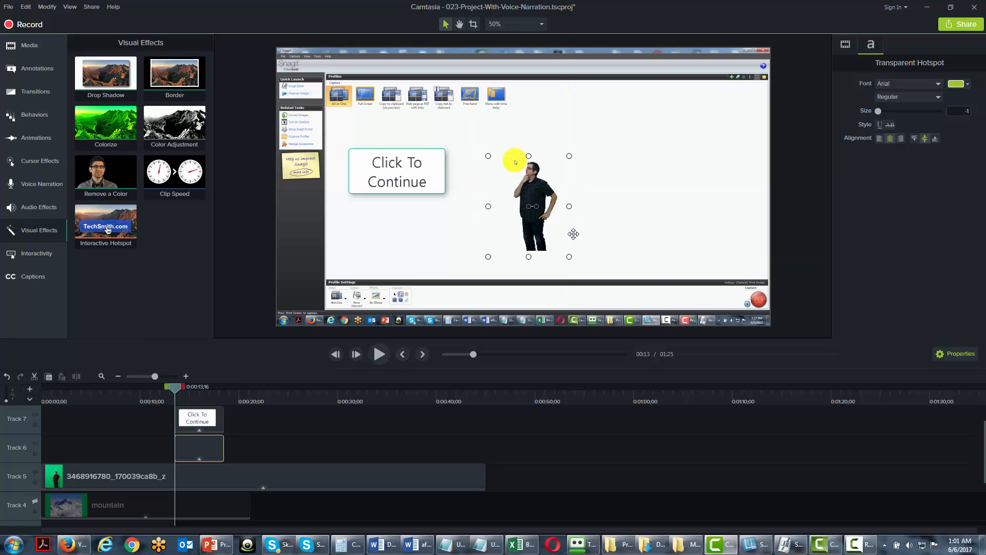
{"action": "left_click", "coordinate": [853, 48]}
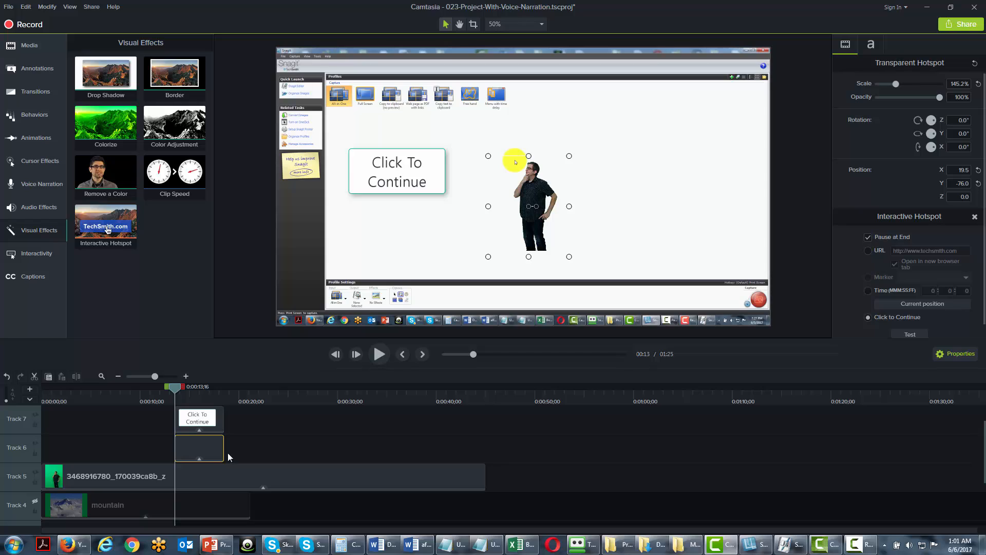
{"action": "scroll", "coordinate": [984, 315], "scroll_direction": "down", "scroll_amount": 1}
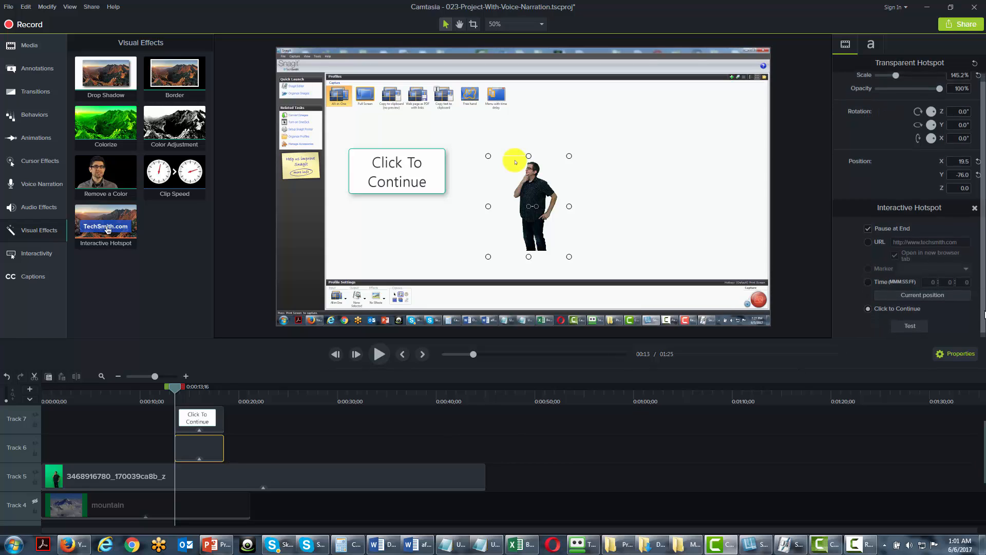
{"action": "scroll", "coordinate": [984, 315], "scroll_direction": "down", "scroll_amount": 1}
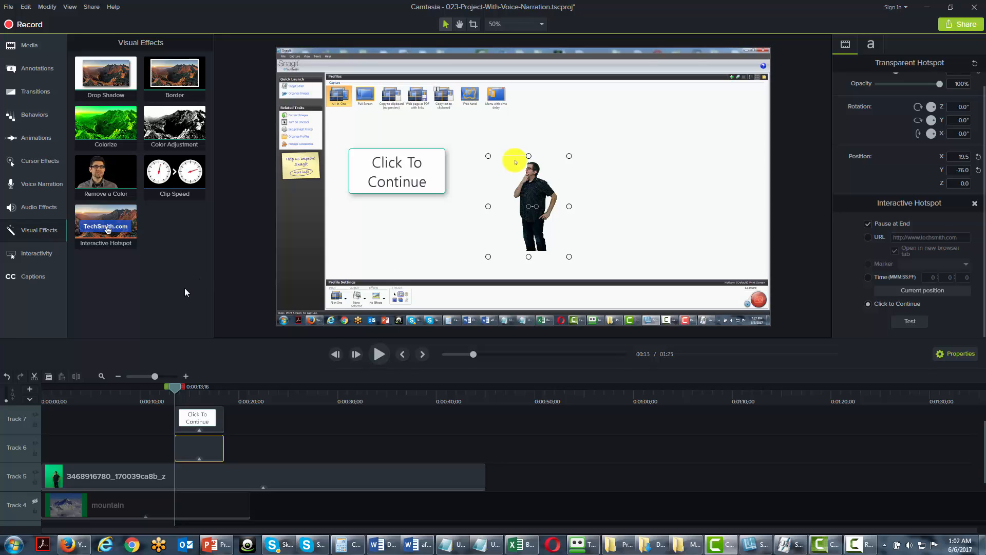
Walk through a new custom production as MP4 - Smart Player (HTML5) and examine the list of files it would create
{"action": "left_click", "coordinate": [91, 7]}
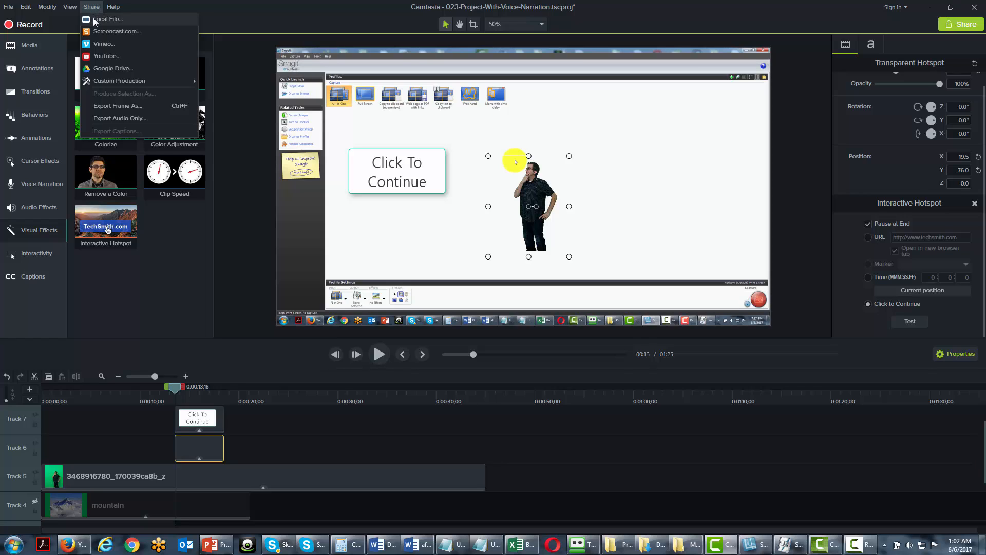
{"action": "mouse_move", "coordinate": [116, 78]}
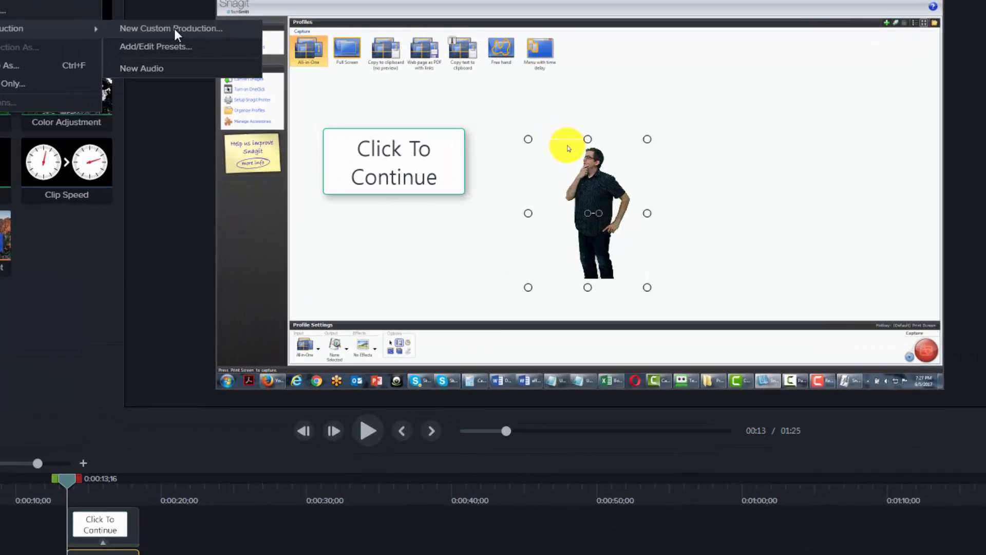
{"action": "left_click", "coordinate": [247, 82]}
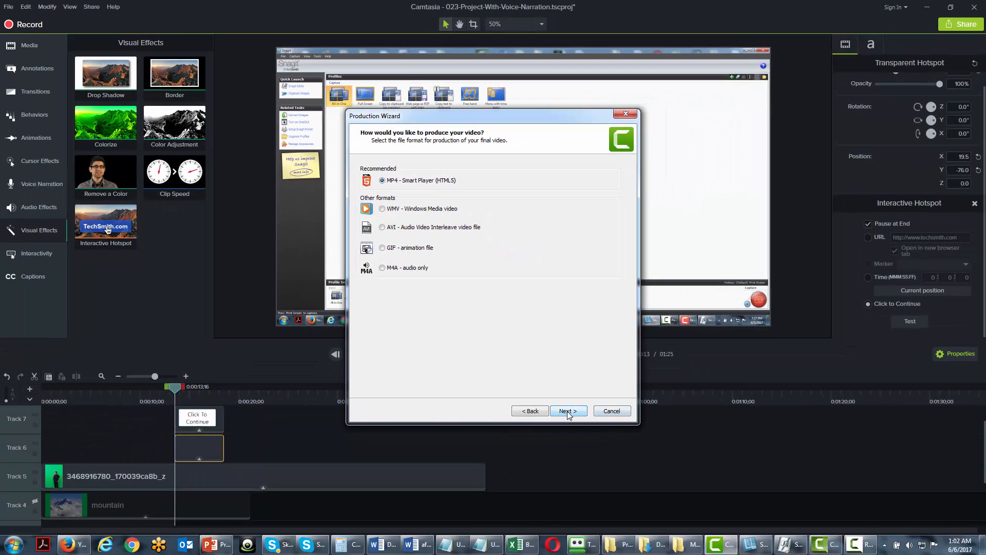
{"action": "left_click", "coordinate": [568, 414]}
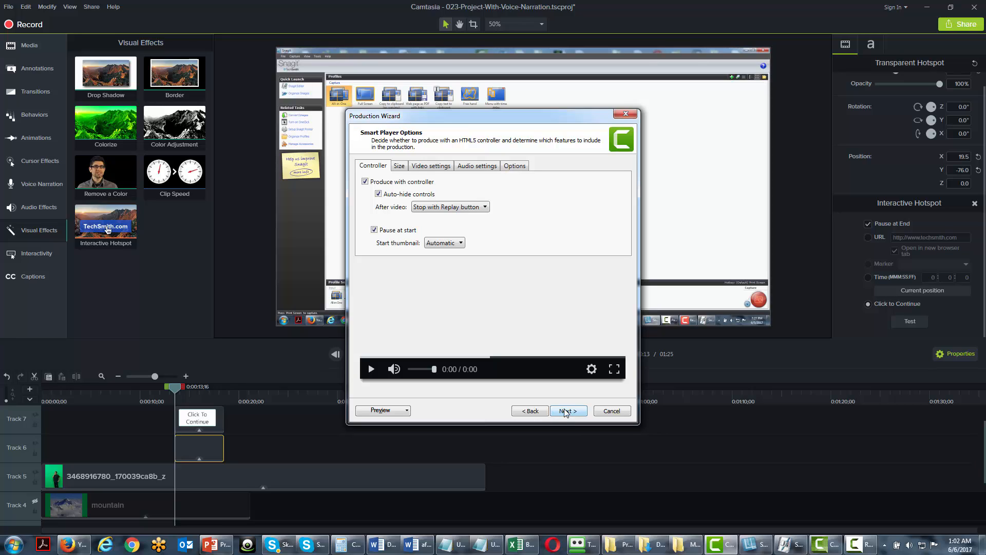
{"action": "left_click", "coordinate": [561, 412]}
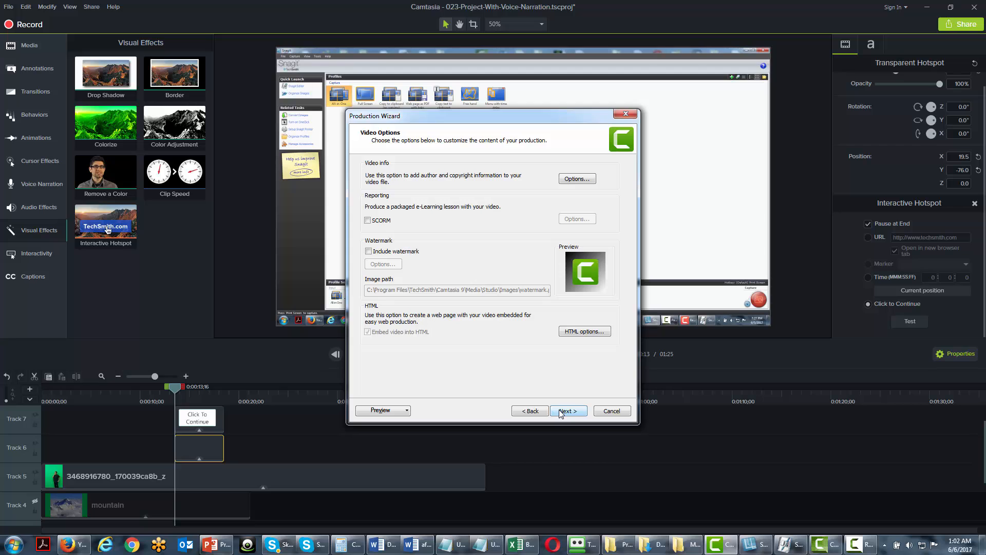
{"action": "left_click", "coordinate": [561, 412]}
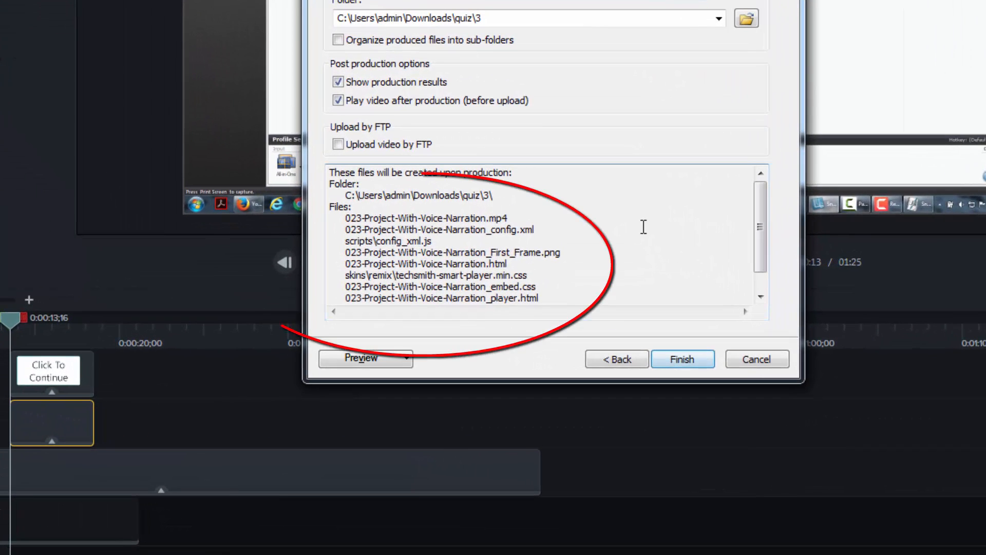
{"action": "mouse_move", "coordinate": [762, 218]}
{"action": "left_mouse_down"}
{"action": "mouse_move", "coordinate": [762, 261]}
{"action": "mouse_move", "coordinate": [763, 178]}
{"action": "left_mouse_up"}
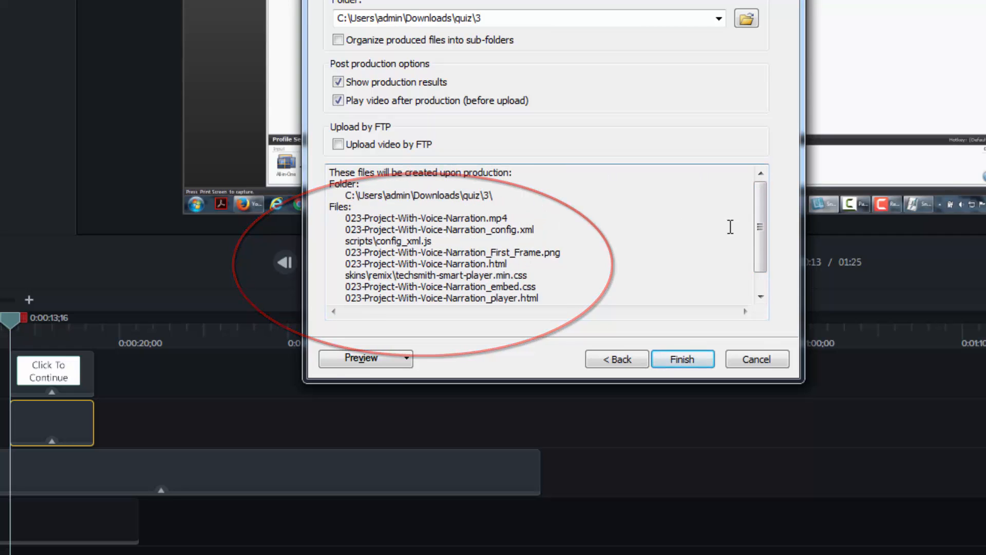
{"action": "mouse_move", "coordinate": [770, 227]}
{"action": "left_mouse_down"}
{"action": "mouse_move", "coordinate": [763, 275]}
{"action": "mouse_move", "coordinate": [762, 222]}
{"action": "left_mouse_up"}
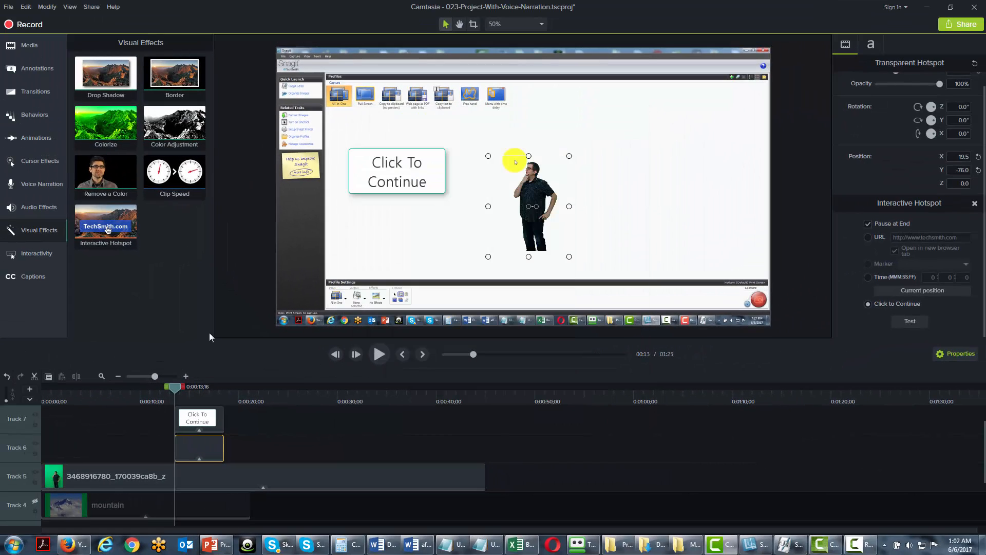
{"action": "left_click", "coordinate": [124, 217]}
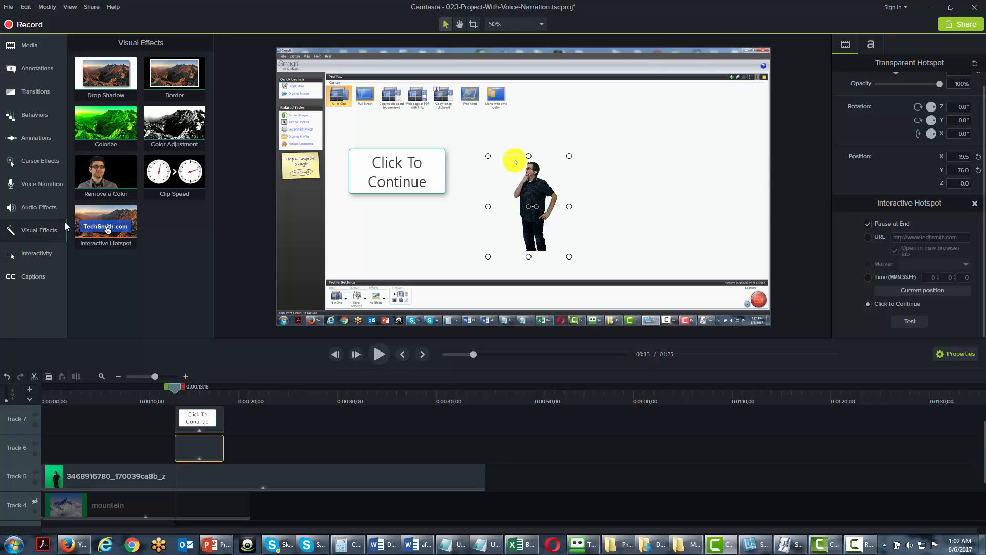